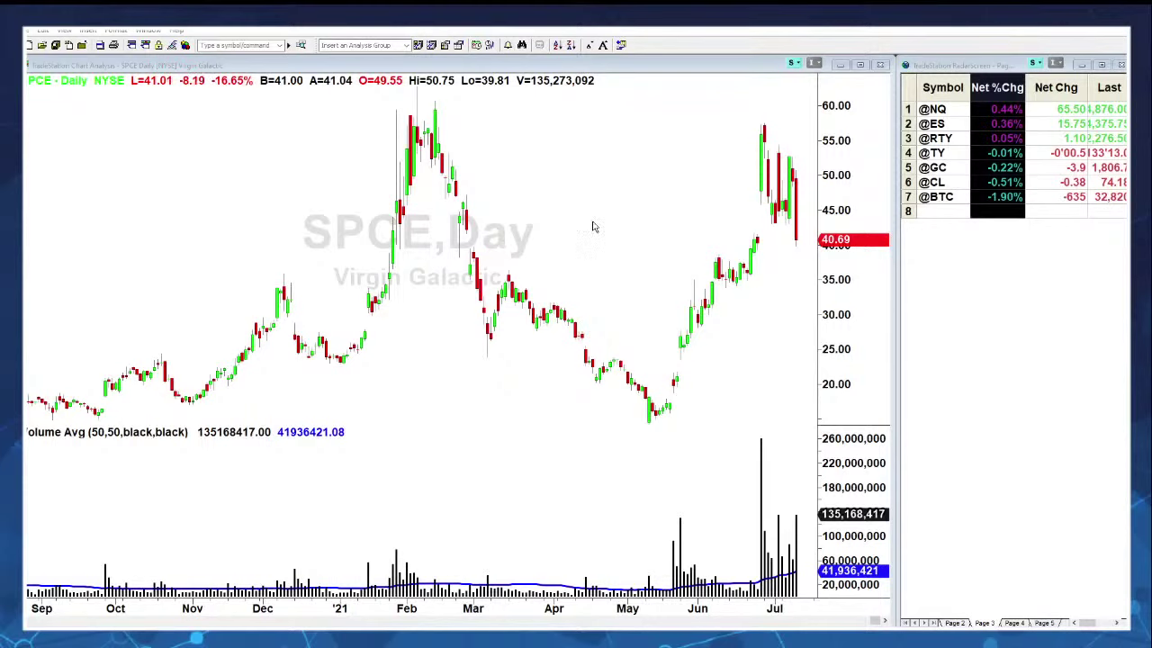
Step: Enable the Bollinger Bands analysis technique on the SPCE daily chart
right_click(639, 187)
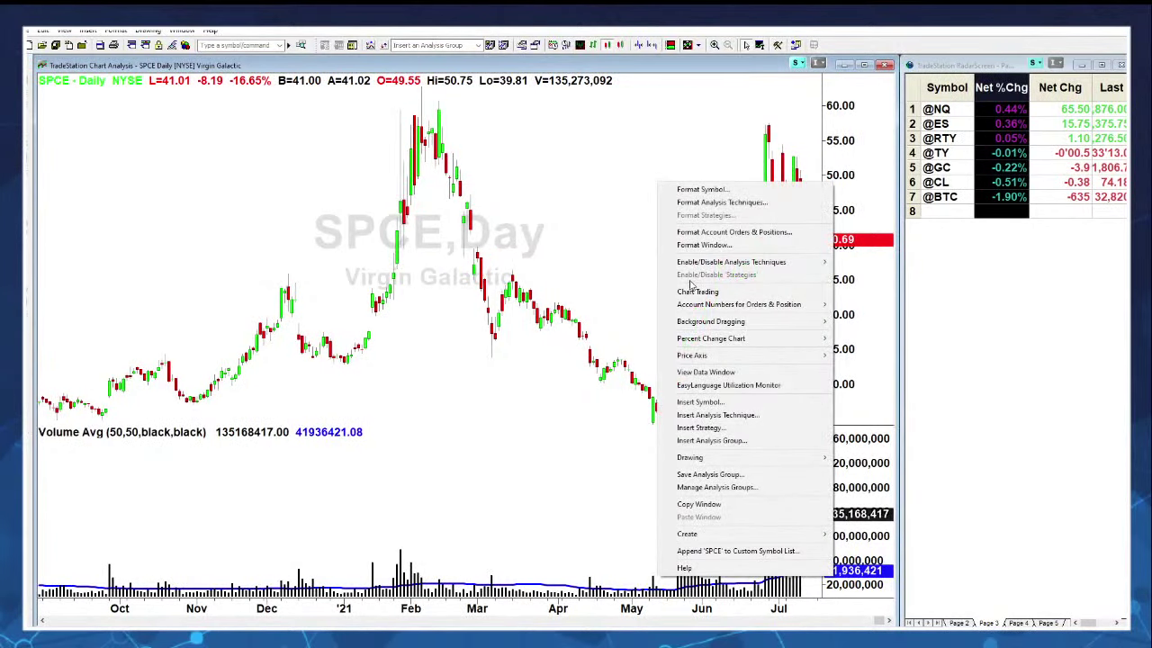
mouse_move(710, 266)
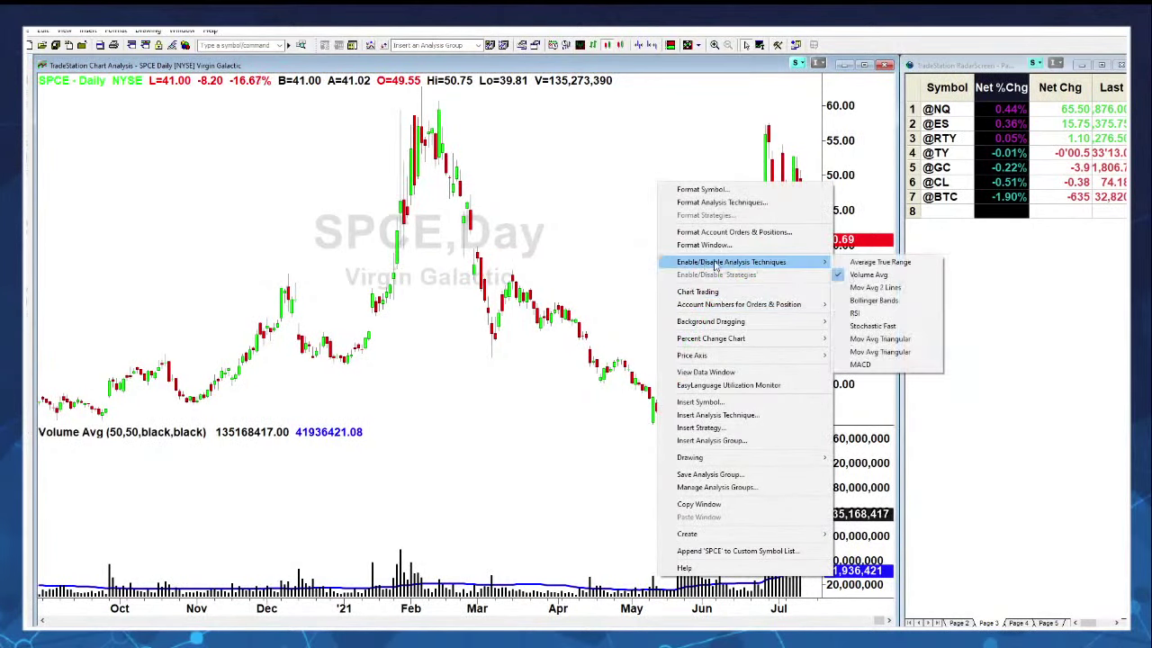
left_click(869, 300)
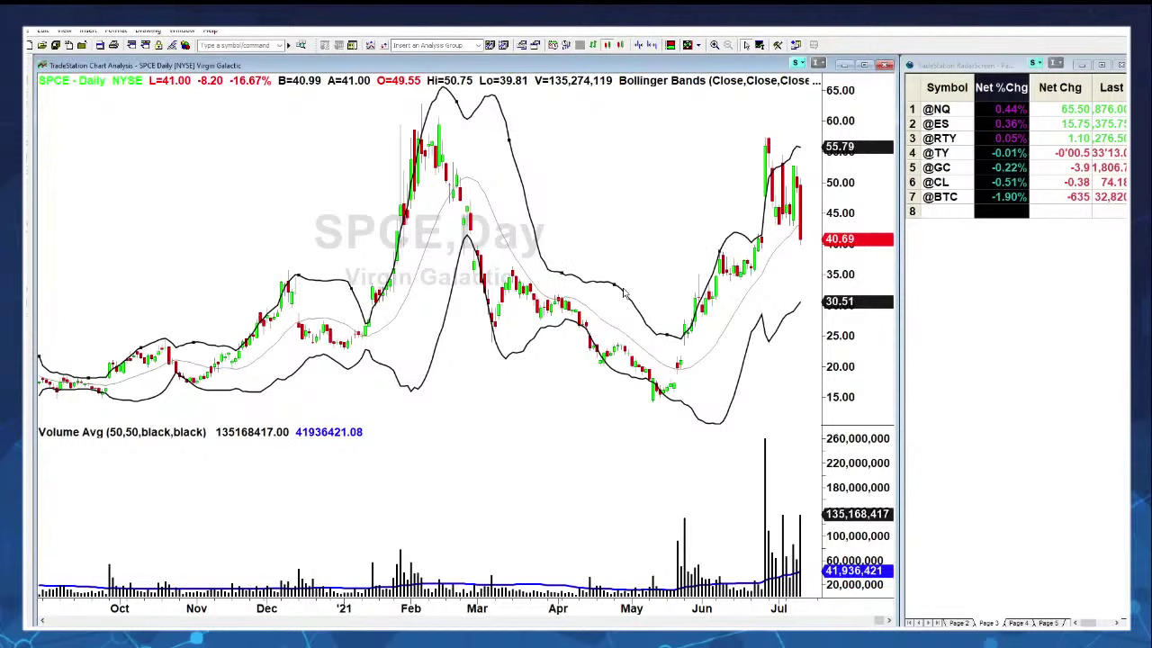
left_click(621, 376)
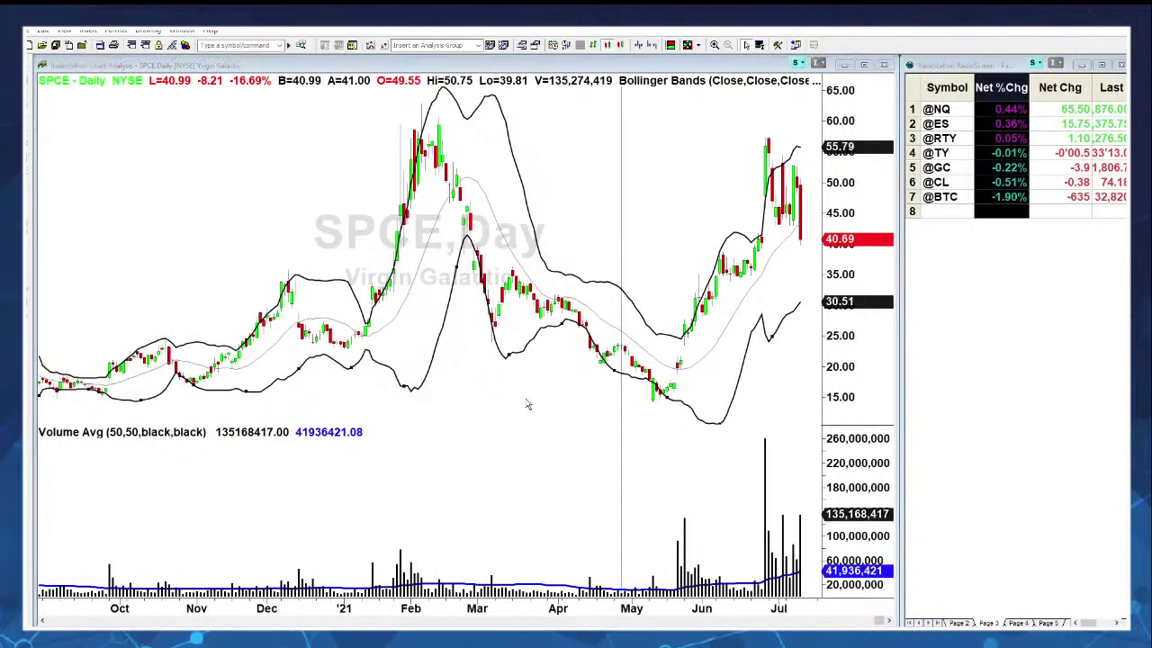
scroll(522, 407, "up", 5)
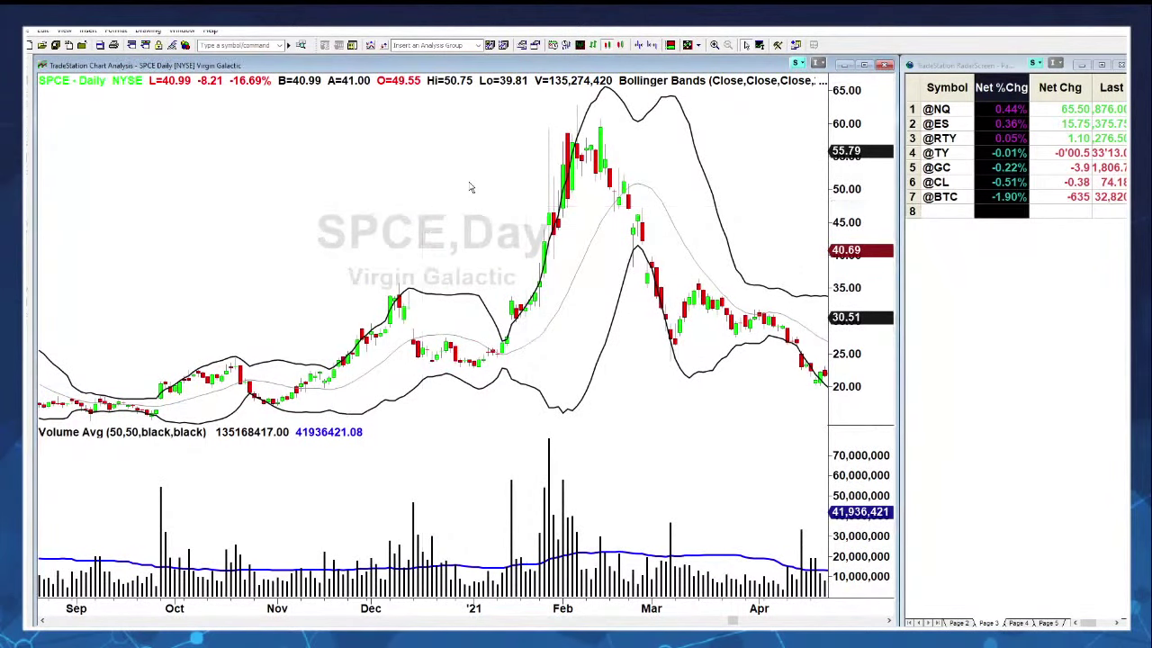
Step: Load SPY into the daily chart and go back through its history to the 2020 crash and recovery
type("SPY")
key("Return")
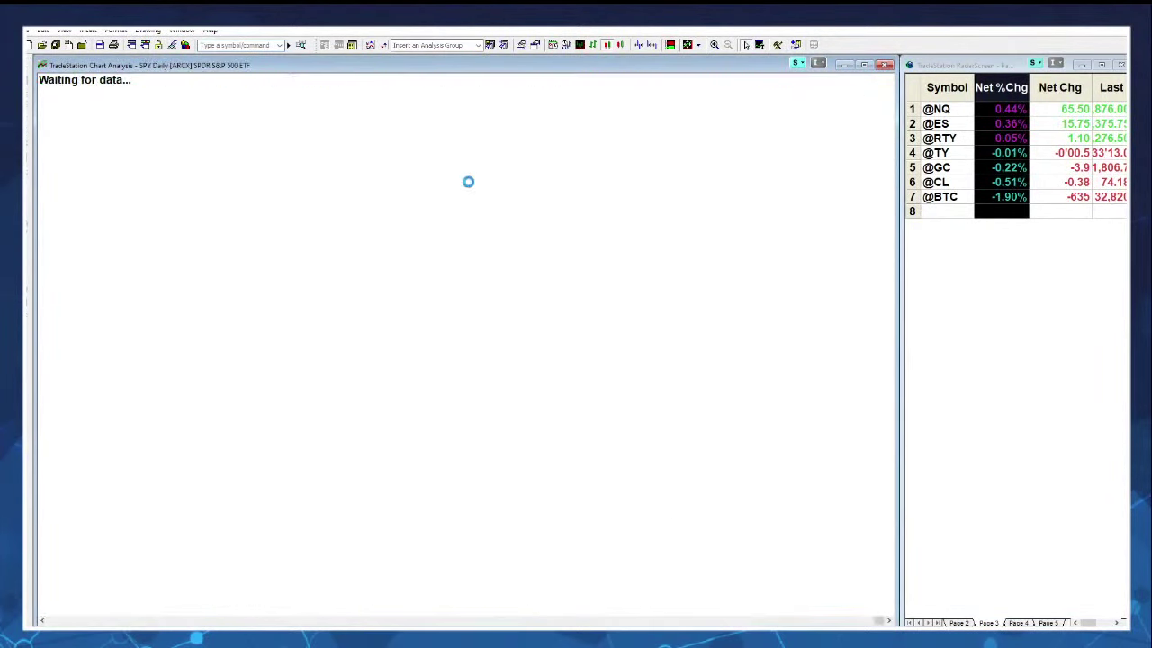
left_click_drag(877, 620, 649, 621)
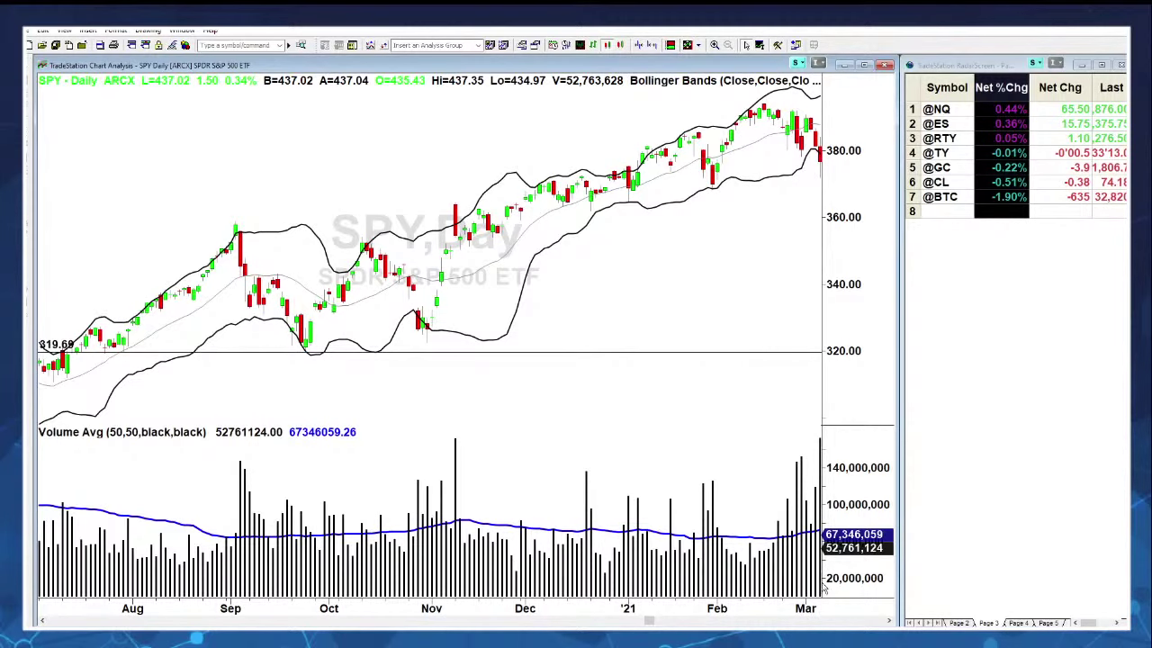
left_click_drag(648, 621, 408, 610)
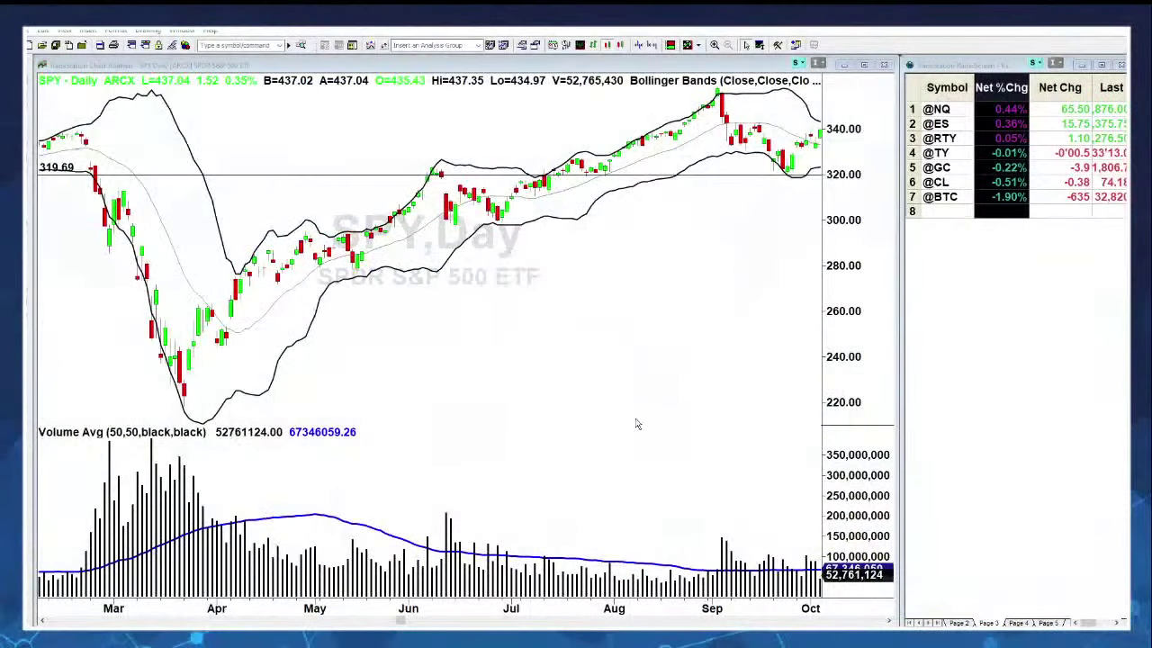
Step: Disable the Bollinger Bands on the SPY daily chart
right_click(605, 276)
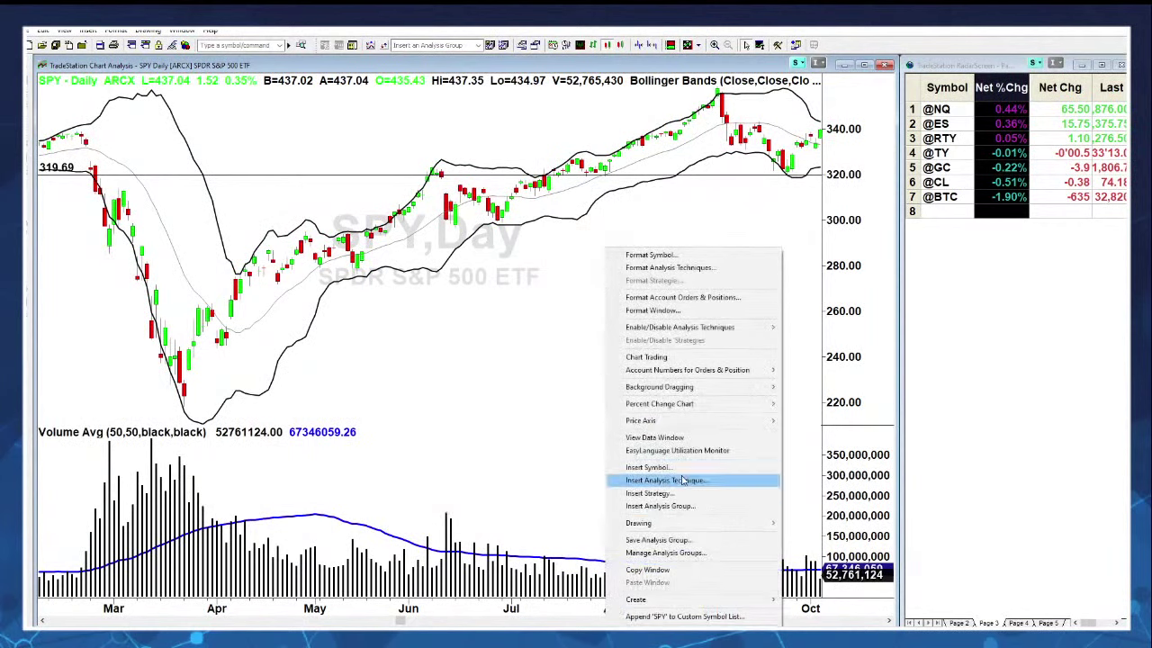
mouse_move(697, 327)
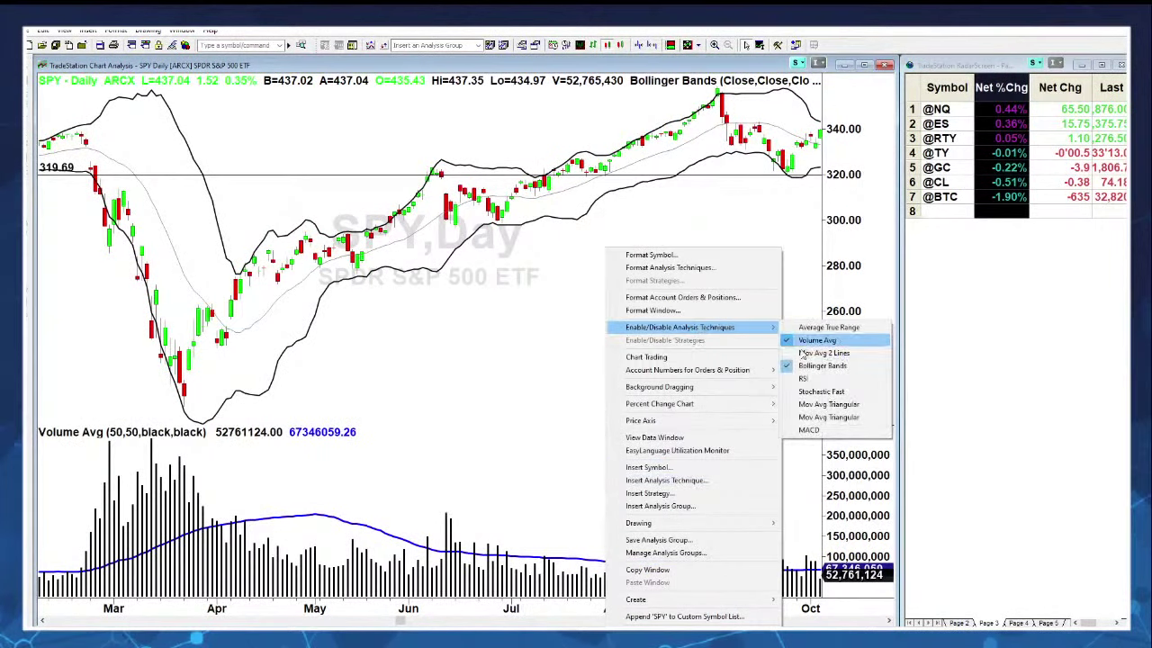
left_click(824, 370)
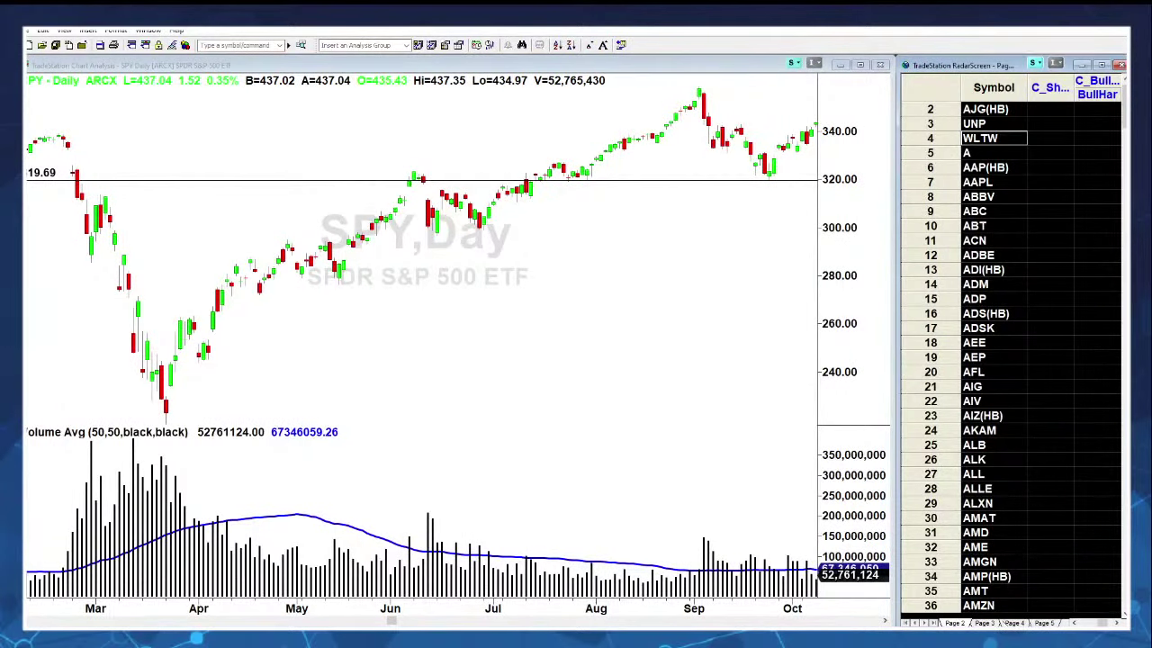
Step: Bring the Bollinger %B column into view in the RadarScreen stock list
scroll(1008, 360, "left", 2)
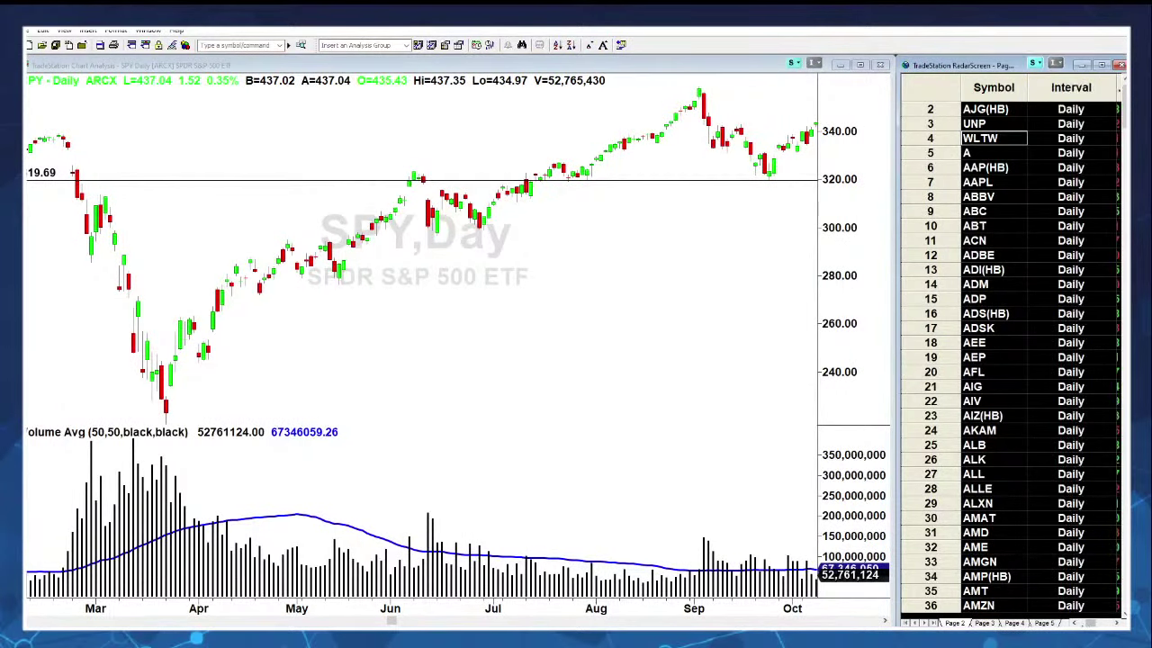
scroll(1008, 360, "right", 1)
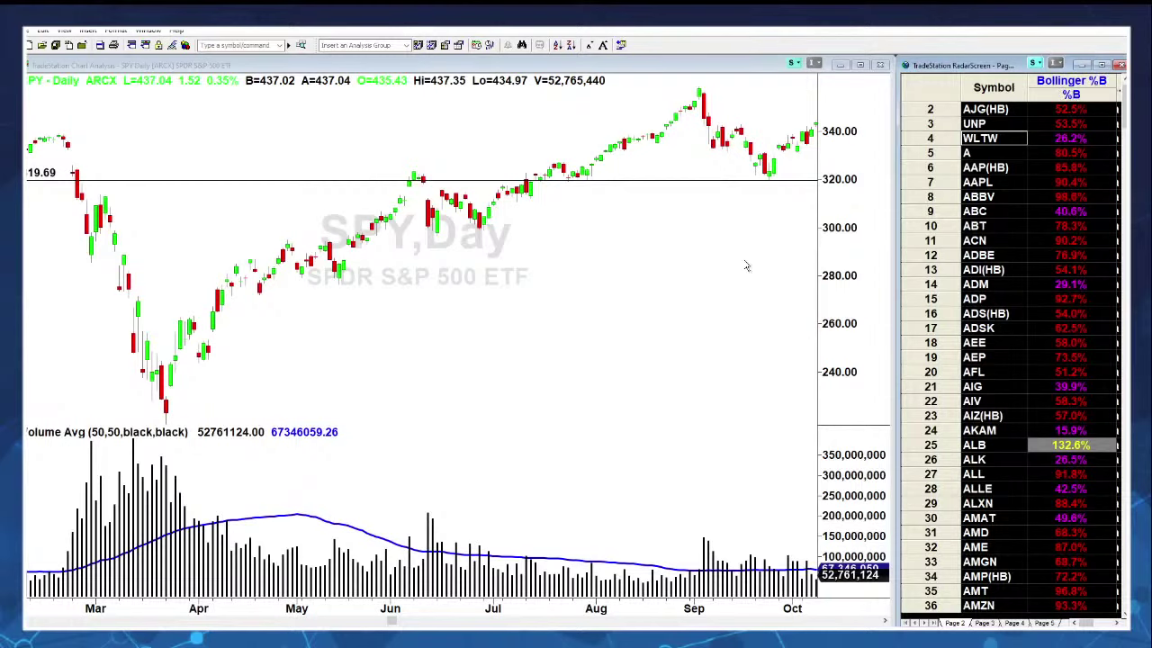
Step: Re-enable the Bollinger Bands on the SPY chart and return to the most recent bars
right_click(580, 248)
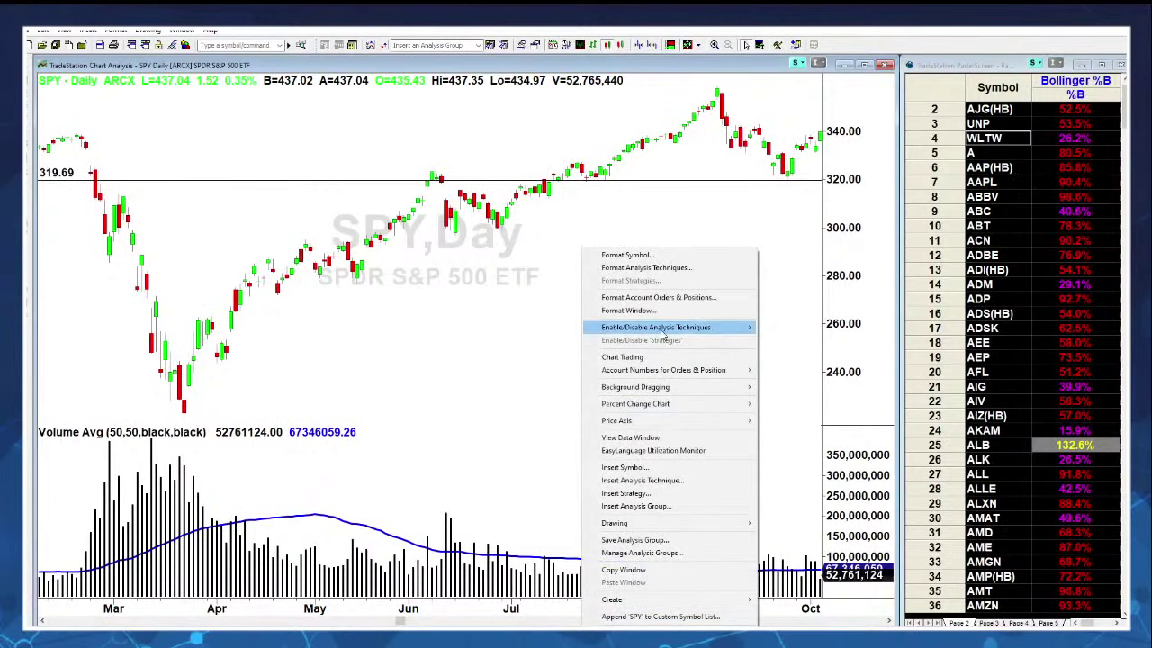
mouse_move(688, 330)
left_click(792, 366)
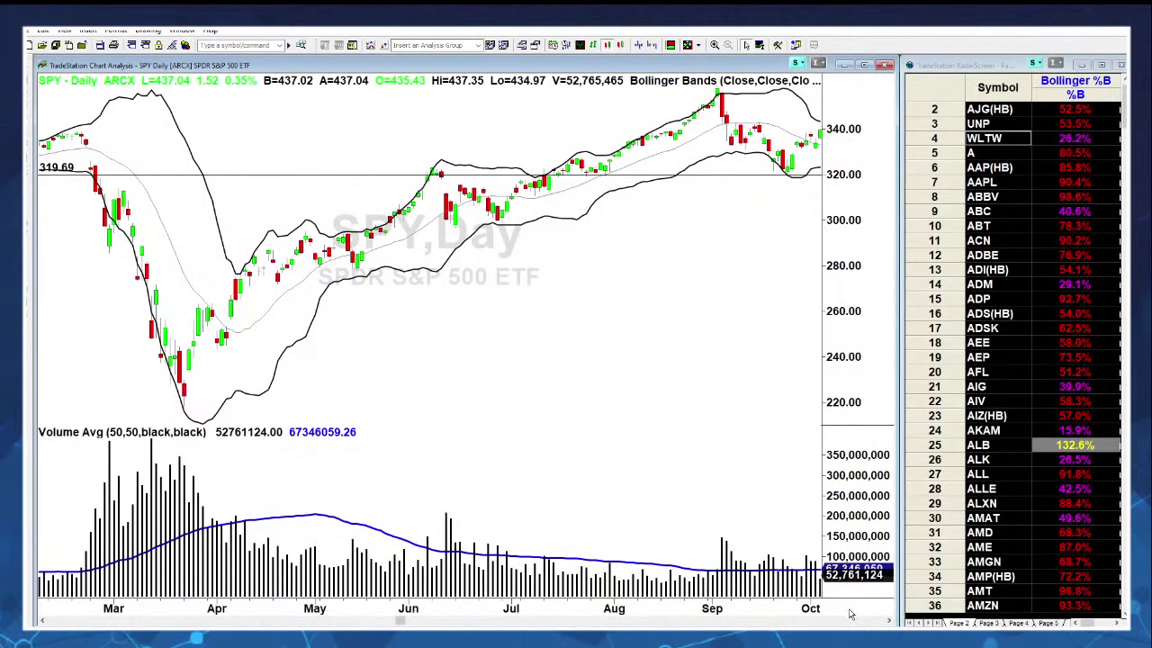
left_click(886, 621)
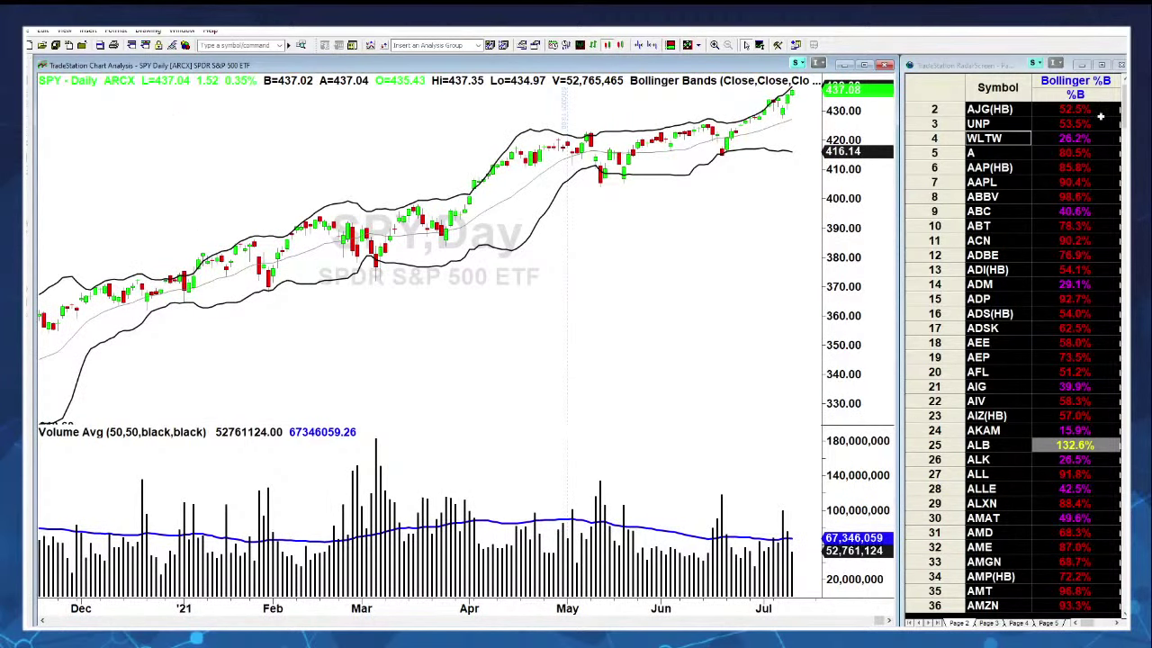
Step: Sort the RadarScreen stock list by Bollinger %B from highest to lowest
left_click(1069, 94)
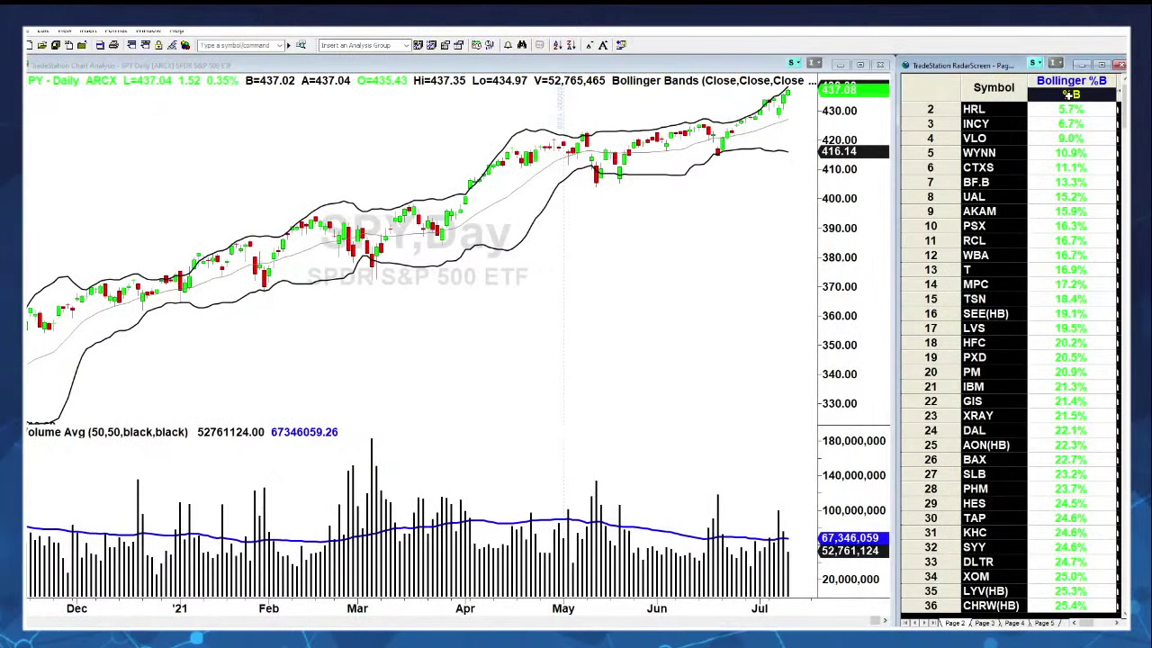
left_click(1070, 94)
left_click(1083, 409)
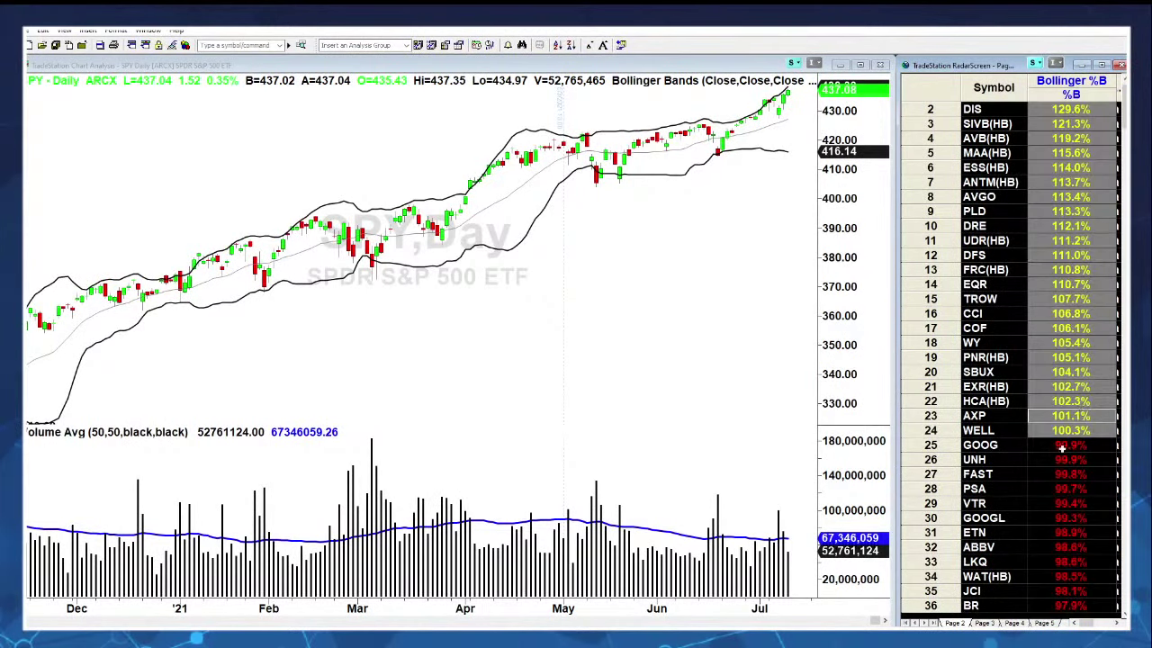
Step: Find the stocks with a Bollinger %B near 50% and chart CFG(HB) and AMAT in turn
scroll(1069, 452, "down", 2)
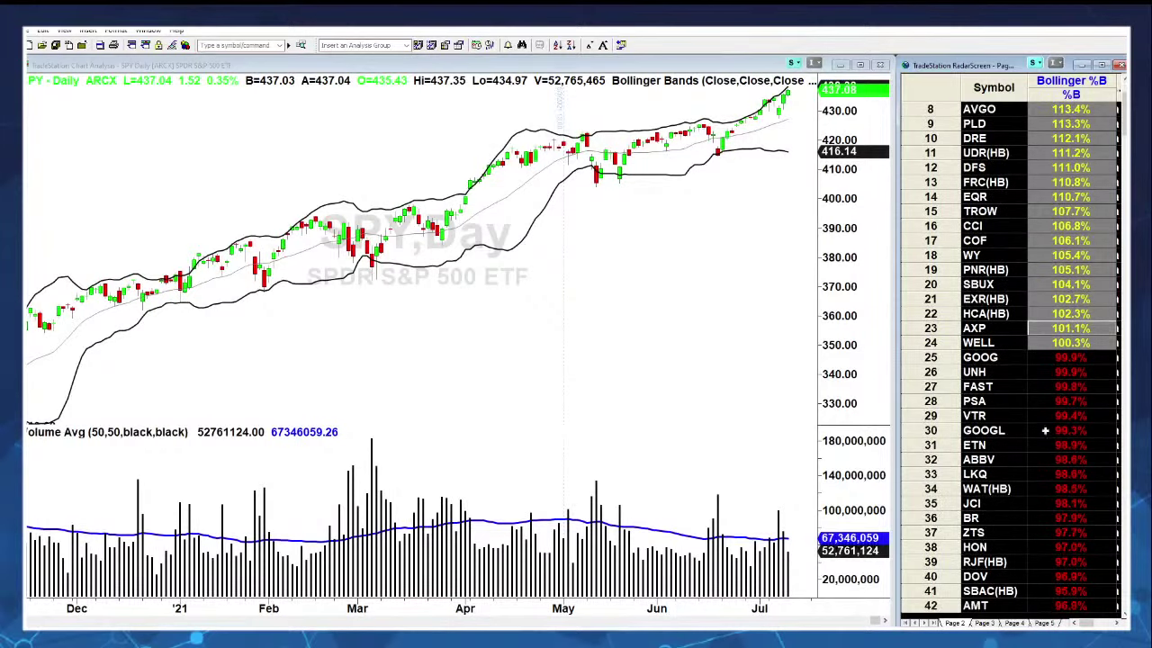
scroll(1062, 454, "down", 9)
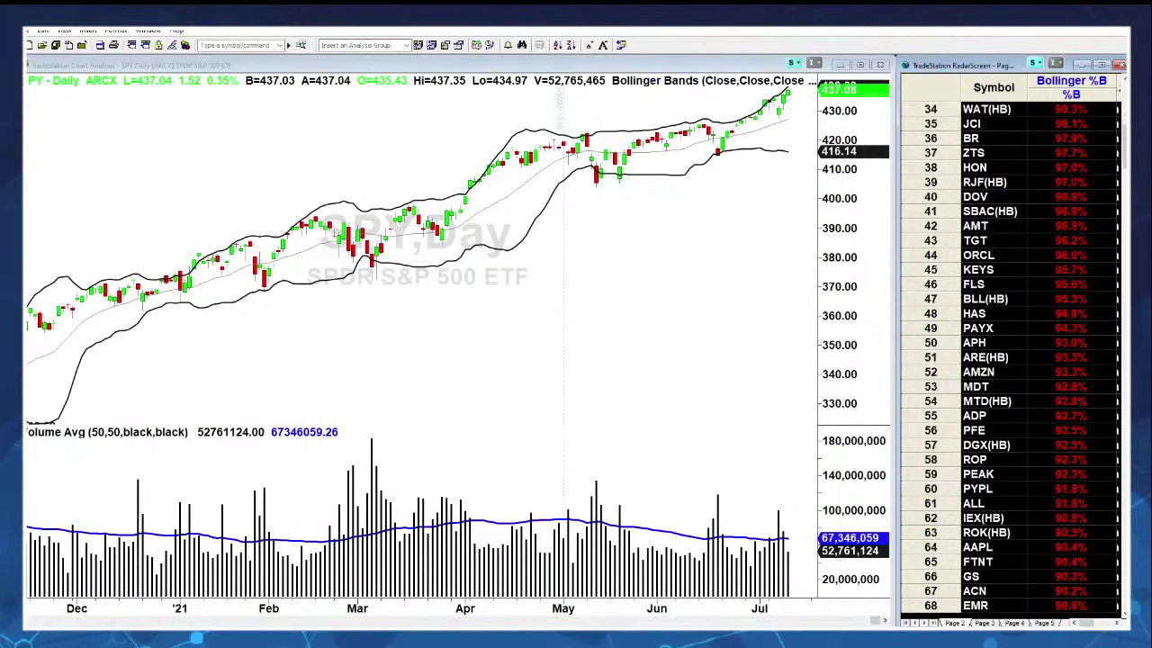
scroll(1035, 360, "down", 20)
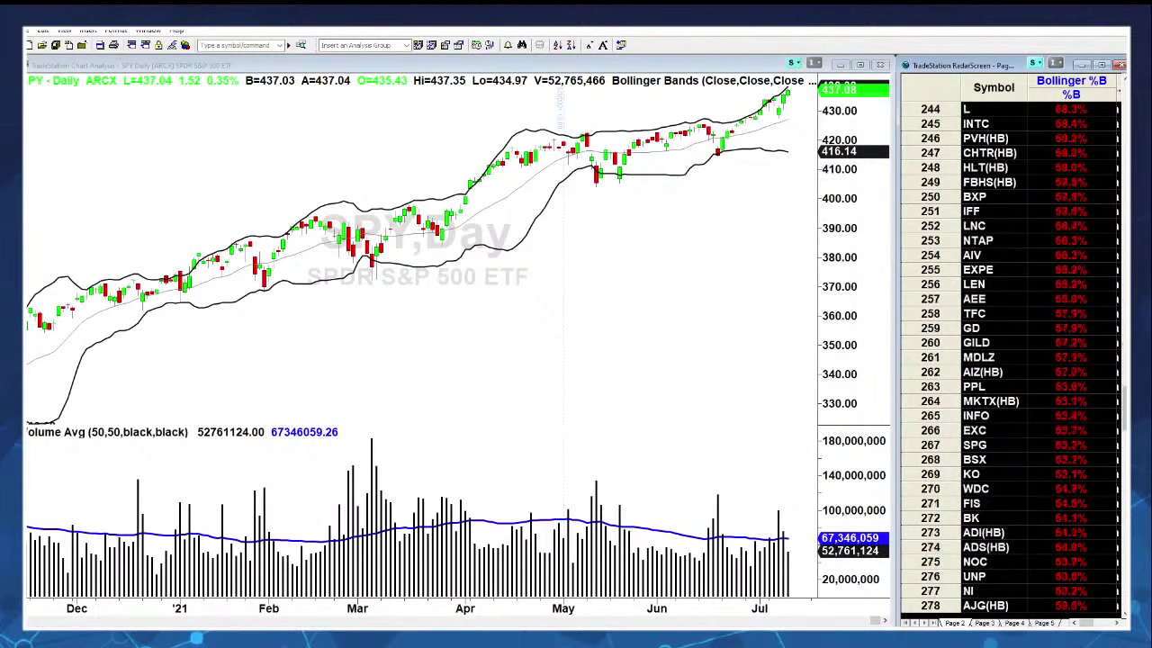
scroll(1035, 360, "down", 12)
left_click(988, 241)
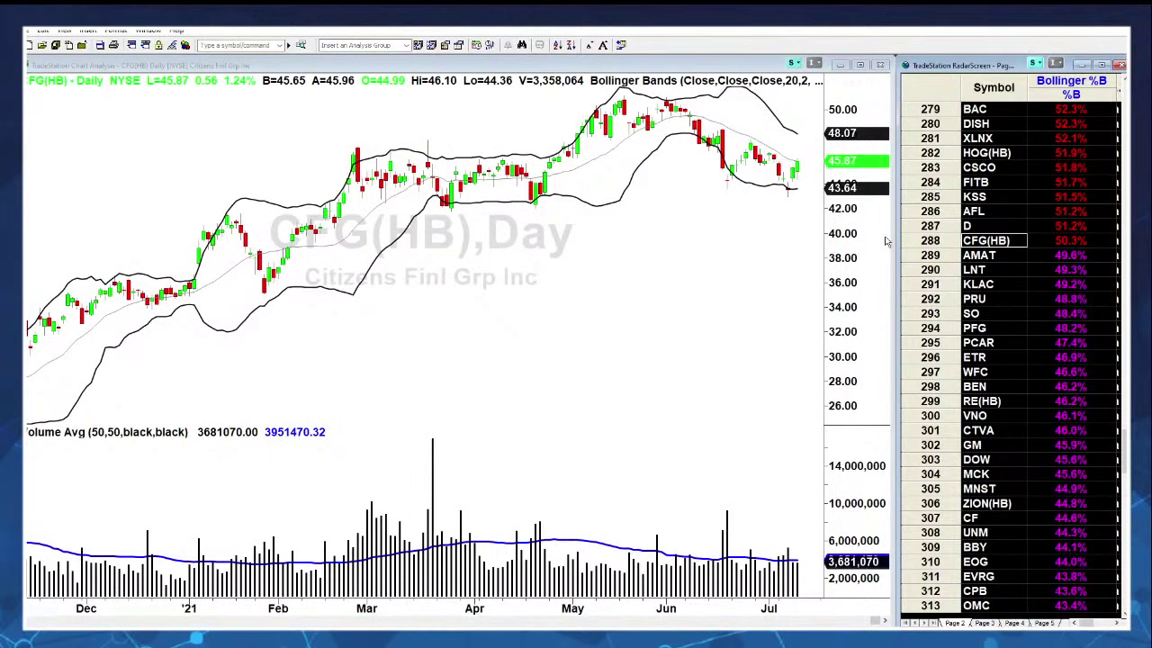
left_click(979, 256)
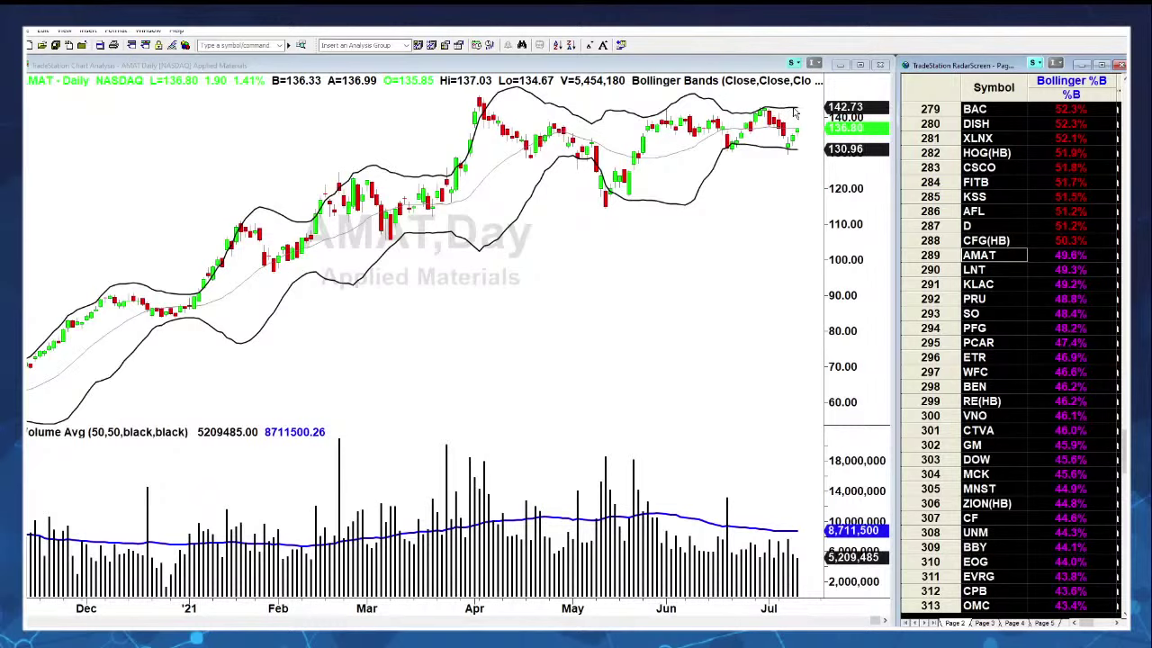
Step: Chart GOOG, UNH and FAST with %B just under 100%, followed by WY and PNR(HB) above 100%
left_click_drag(1124, 450, 1124, 115)
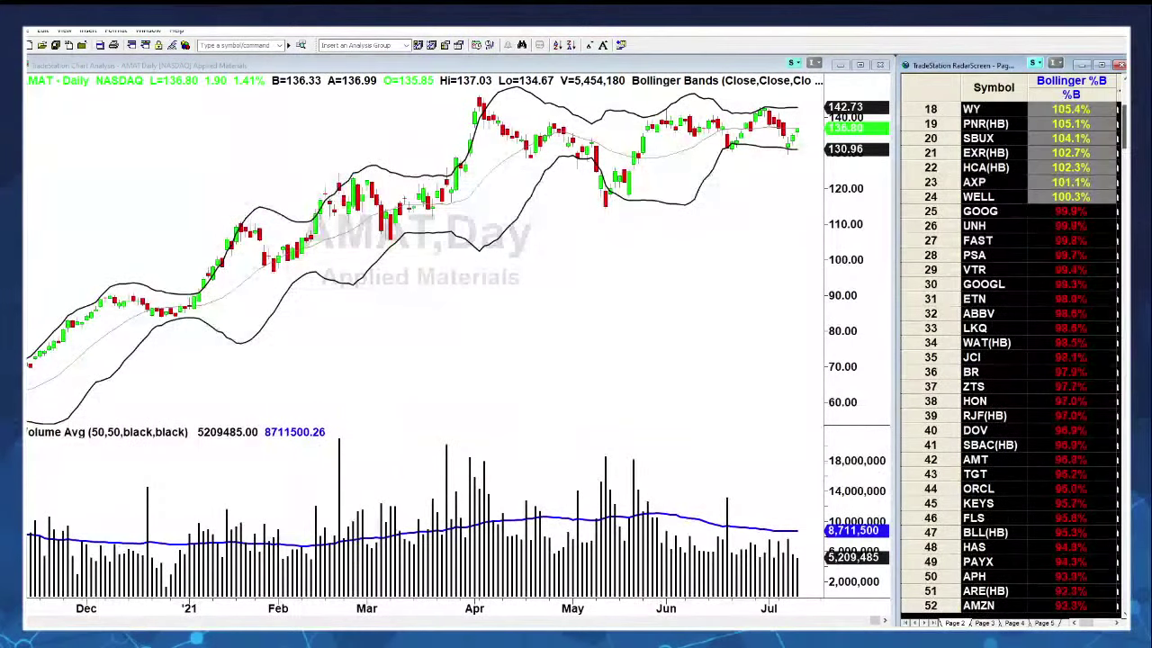
left_click(977, 213)
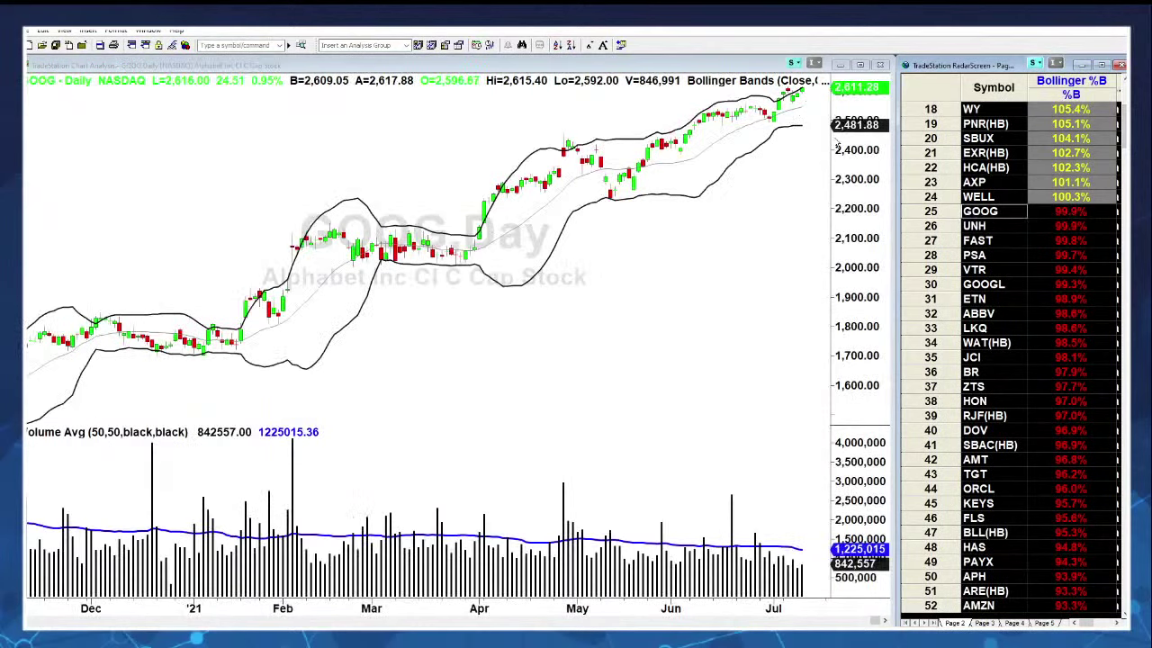
left_click(983, 226)
left_click(980, 241)
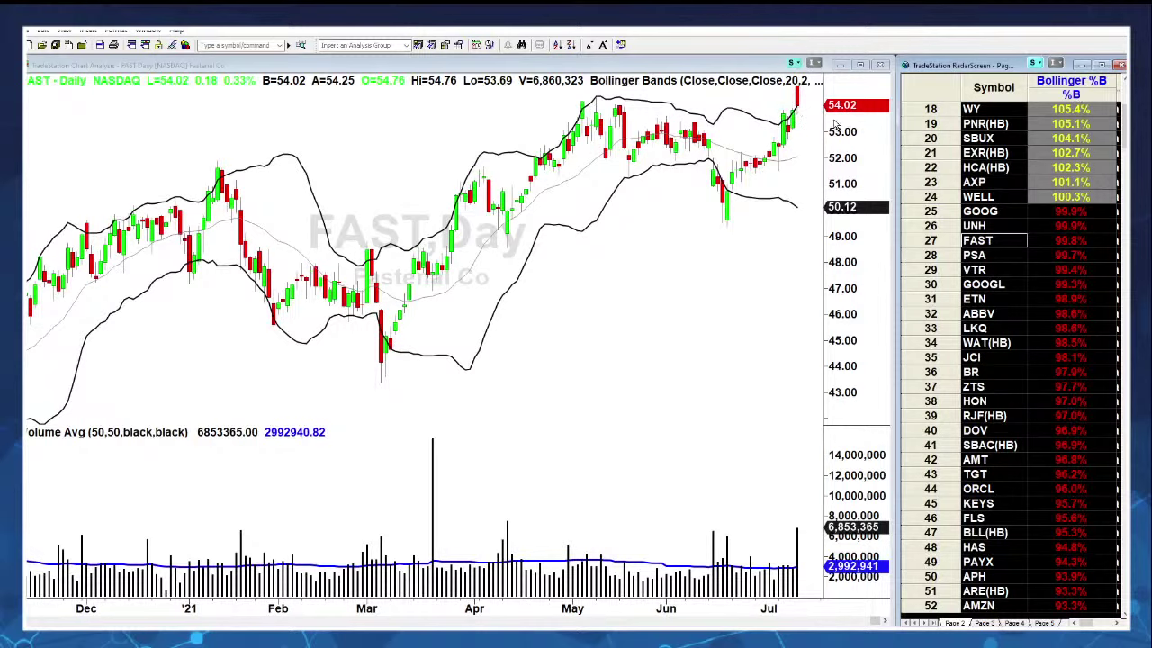
left_click(970, 109)
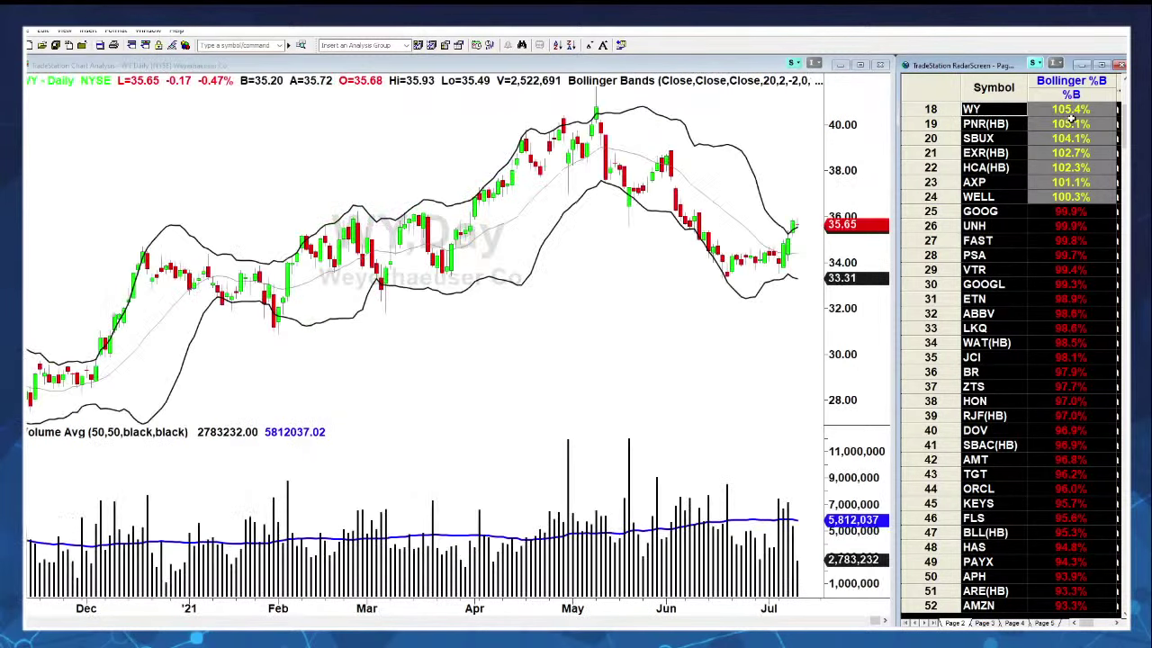
left_click(988, 124)
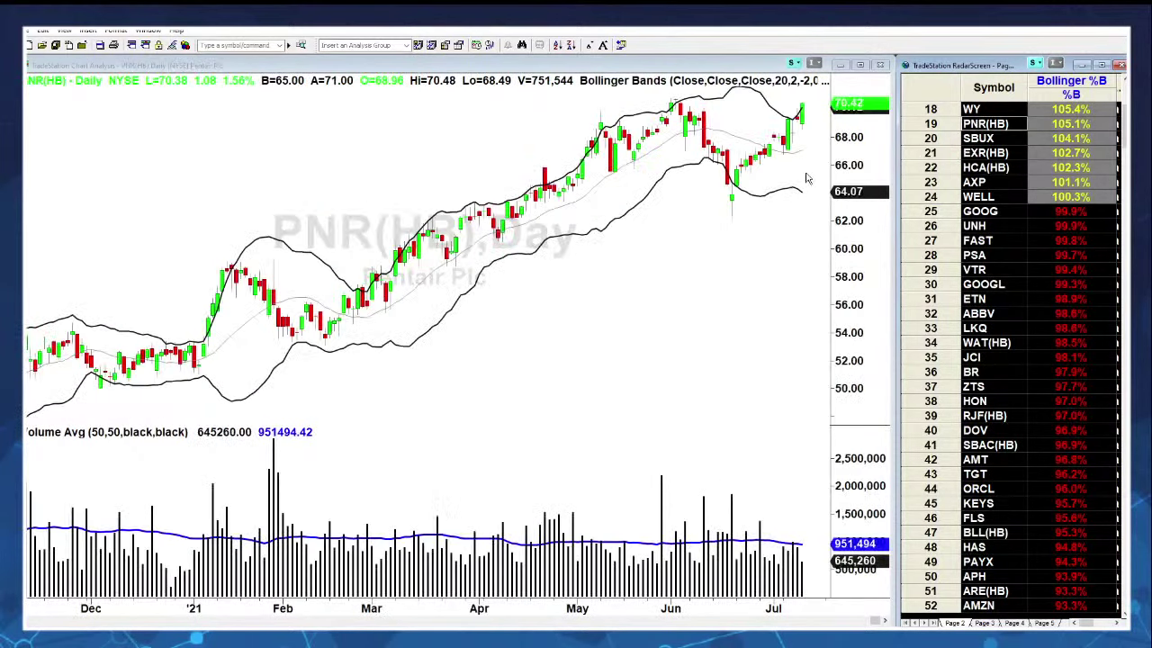
Step: Sort the RadarScreen stock list by Bollinger %B from lowest to highest
left_click(1071, 94)
scroll(979, 110, "up", 6)
left_click(1041, 177)
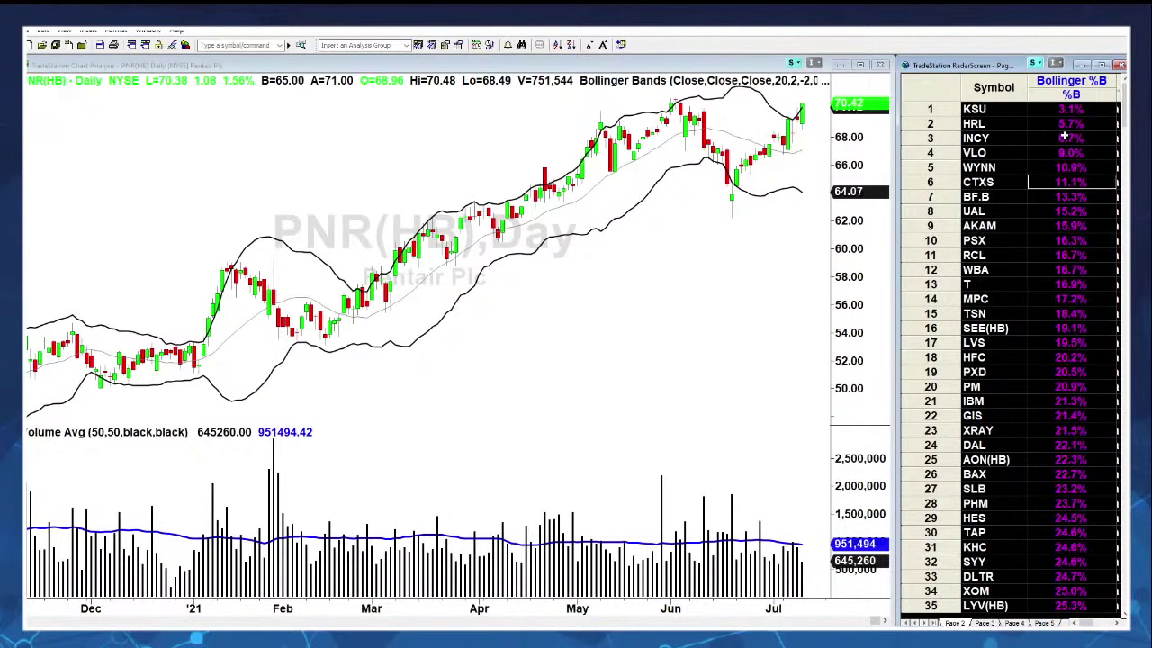
Step: Chart the stocks with the lowest Bollinger %B in turn: KSU, HRL, INCY and VLO
left_click(979, 110)
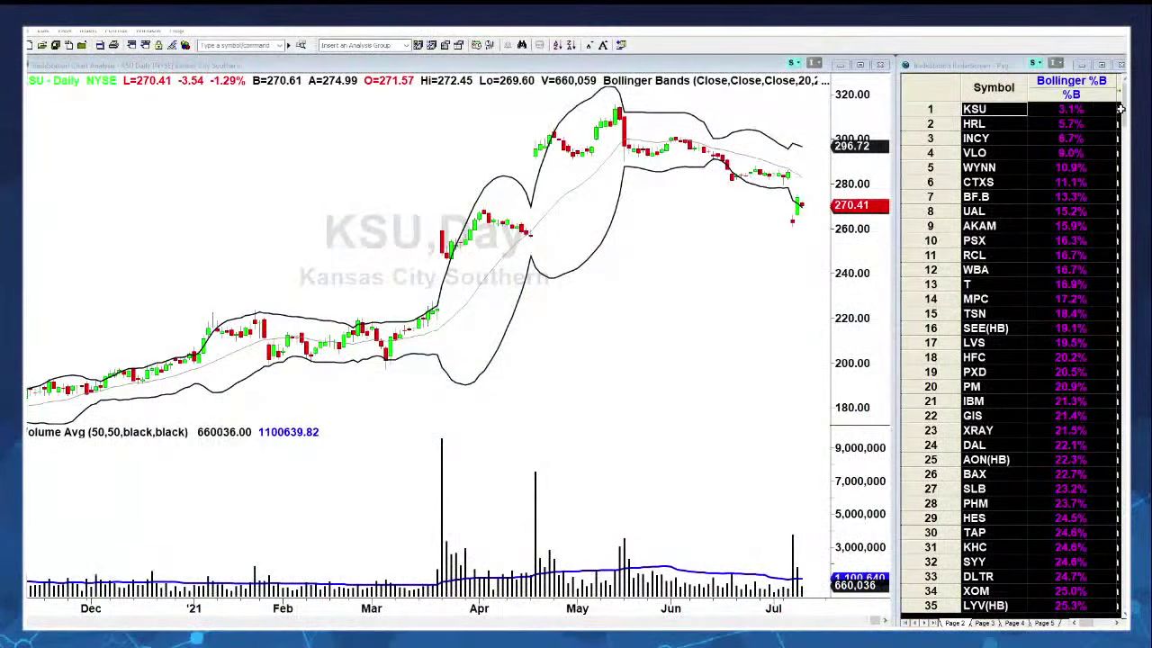
mouse_move(1123, 106)
left_mouse_down()
mouse_move(1109, 594)
mouse_move(1118, 106)
left_mouse_up()
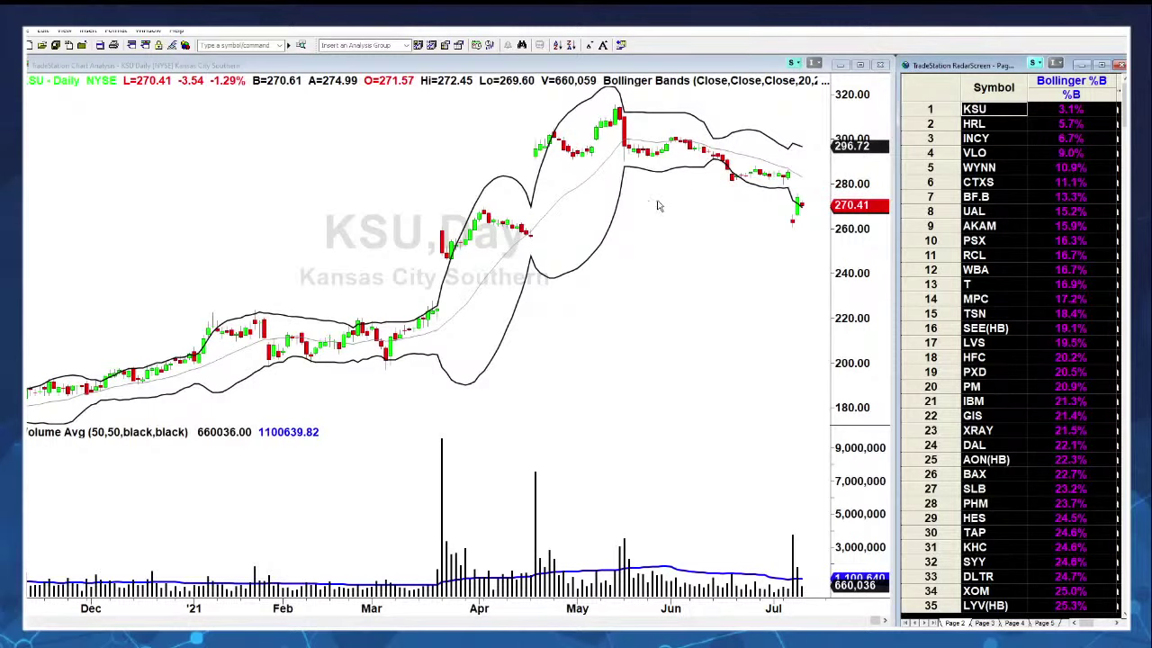
left_click(678, 326)
scroll(679, 324, "down", 3)
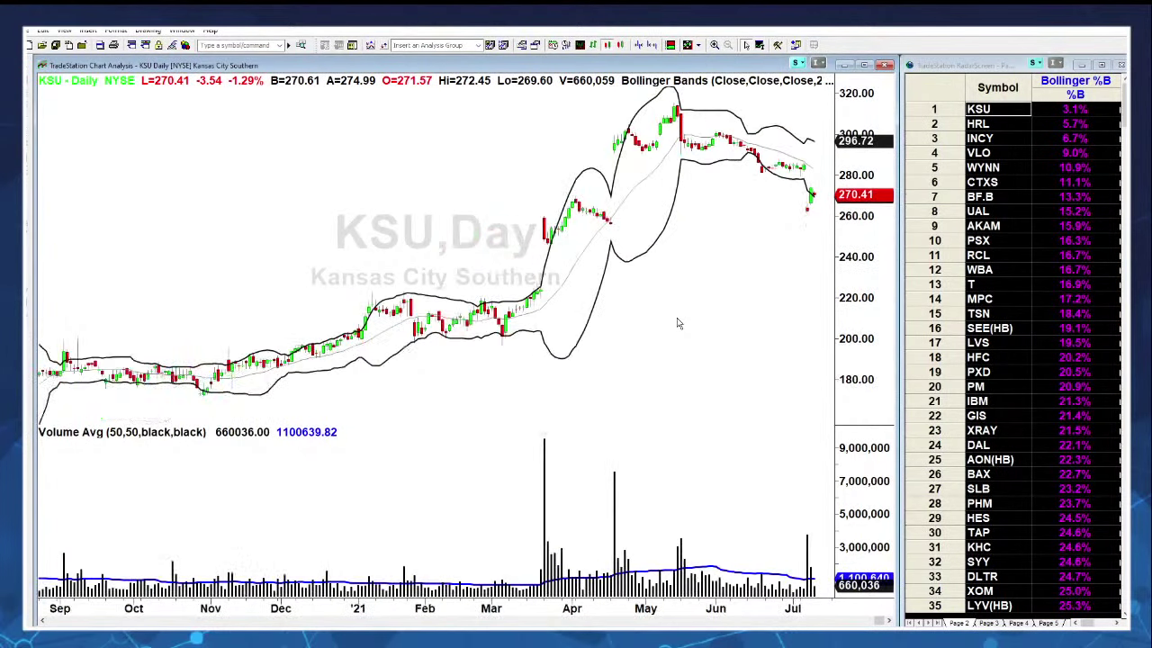
left_click(990, 123)
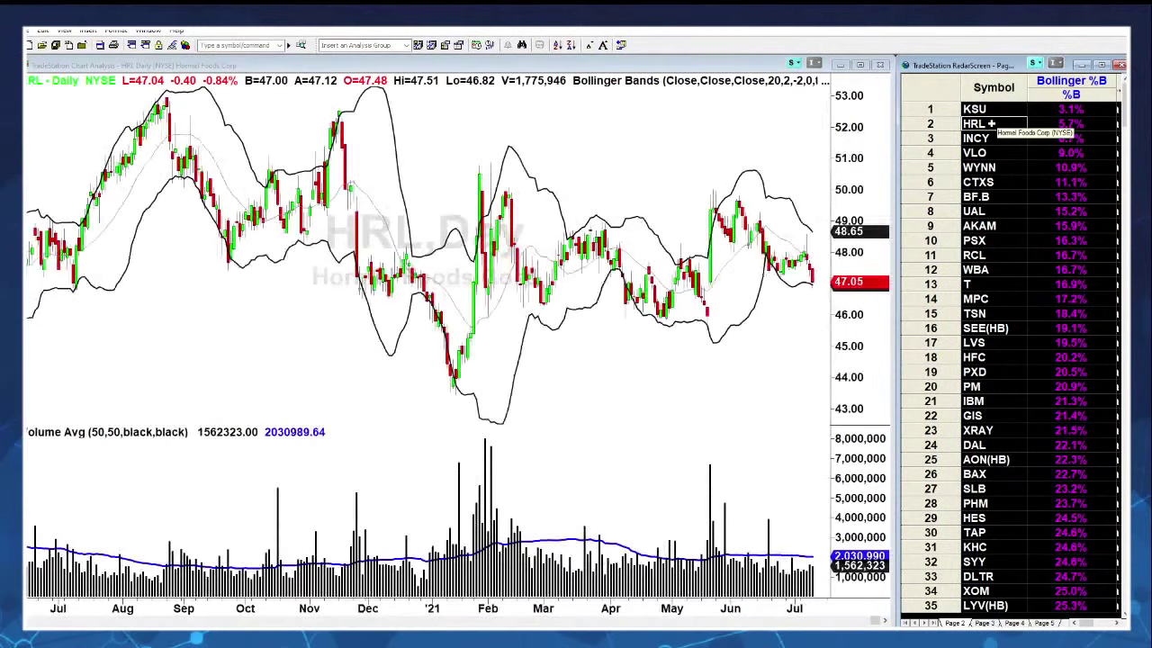
left_click(992, 137)
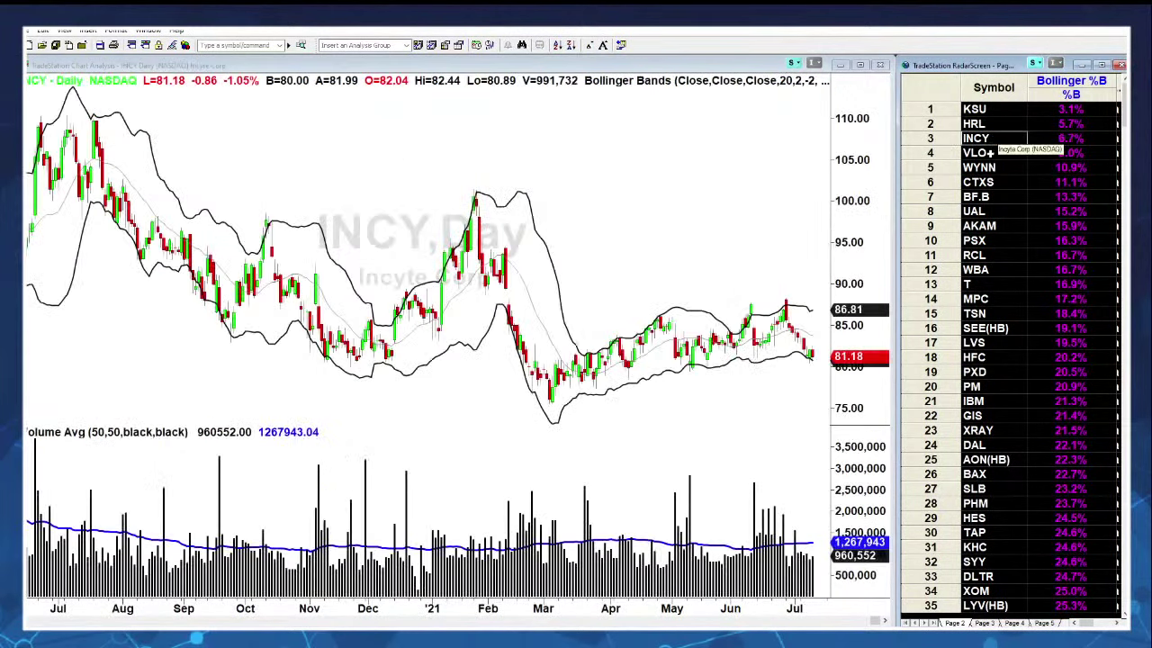
left_click(988, 153)
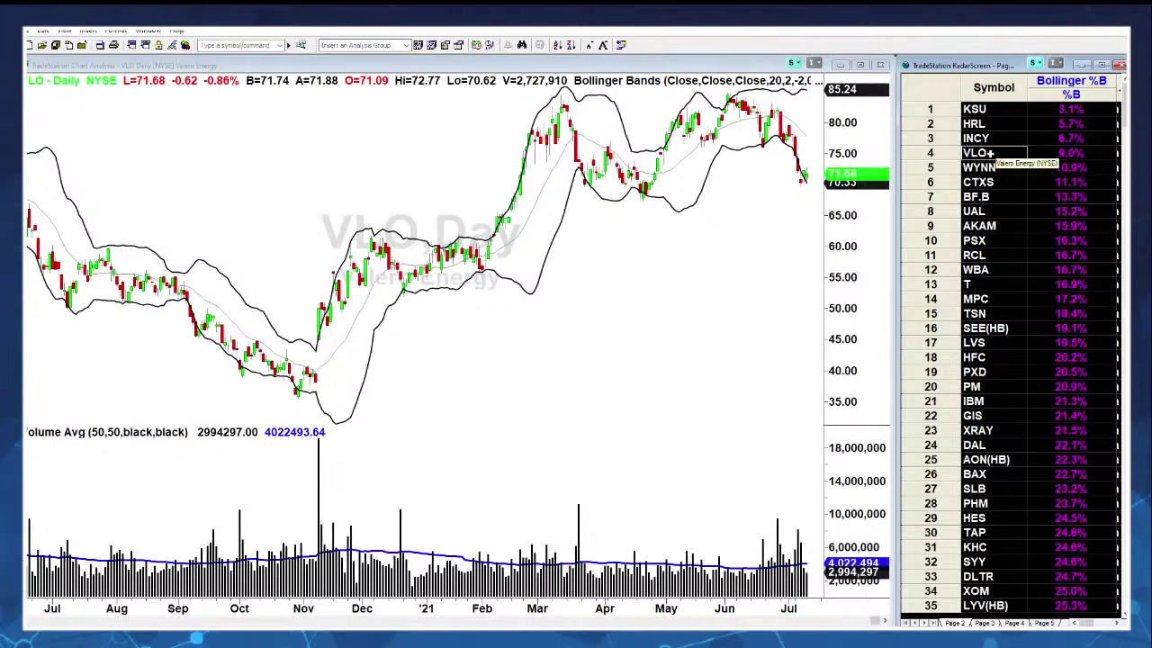
Step: Widen the bar spacing on the VLO chart, return to the latest bars, and read the 04/22/21 bar's price and band values
left_click(801, 189)
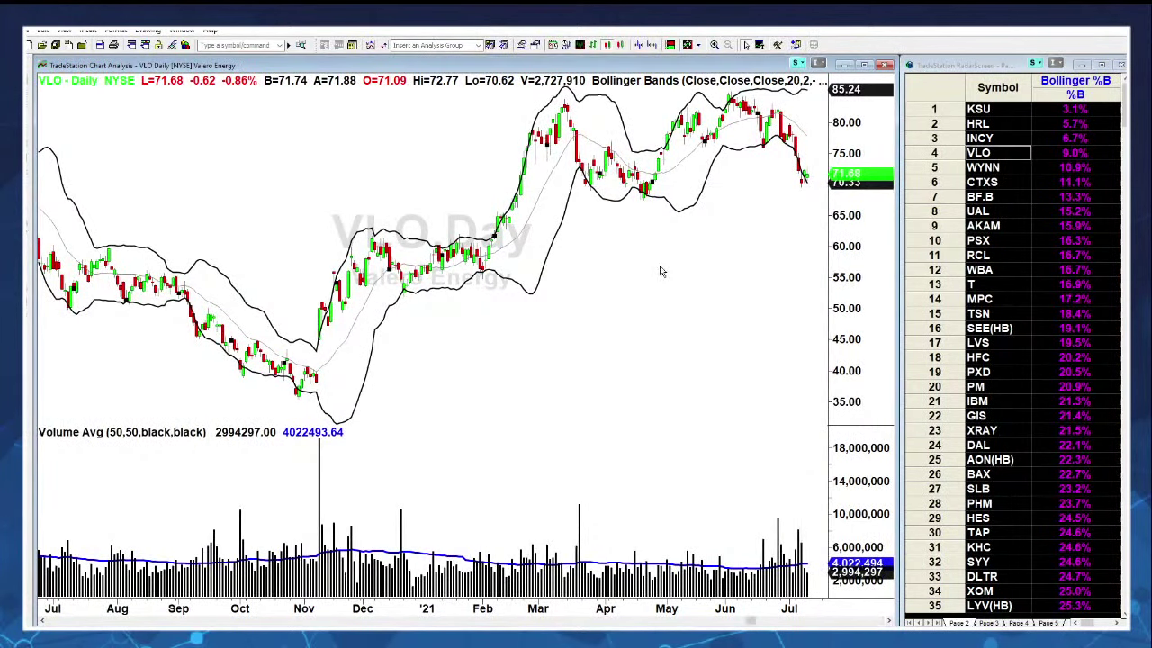
scroll(661, 270, "up", 1)
scroll(742, 342, "up", 1)
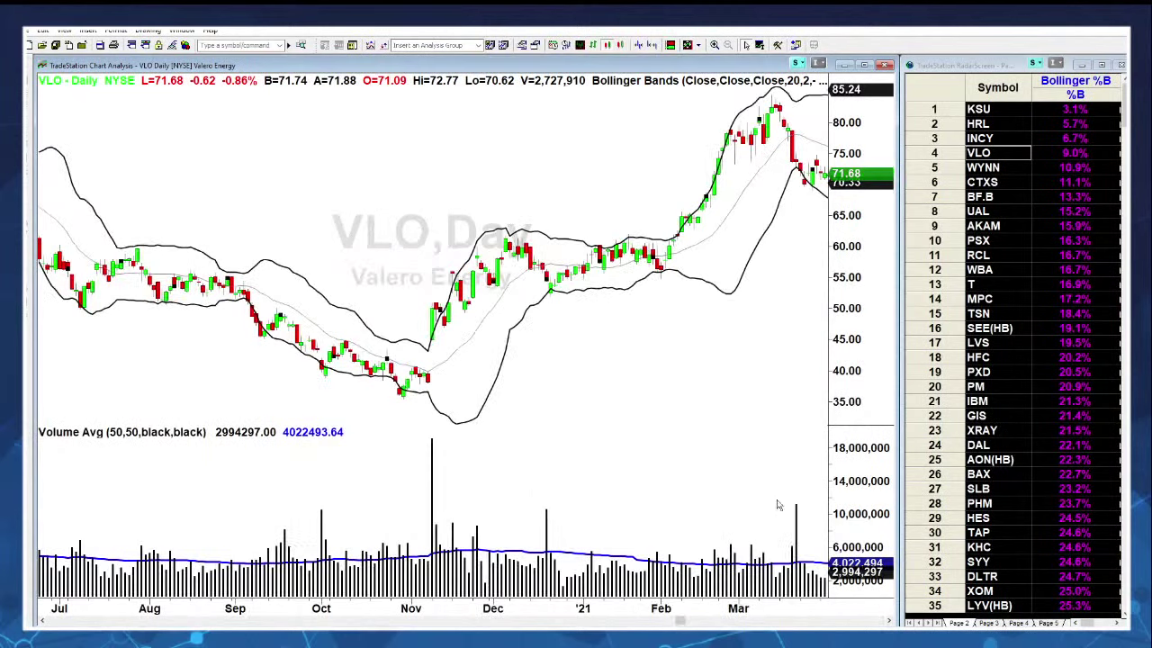
left_click(855, 621)
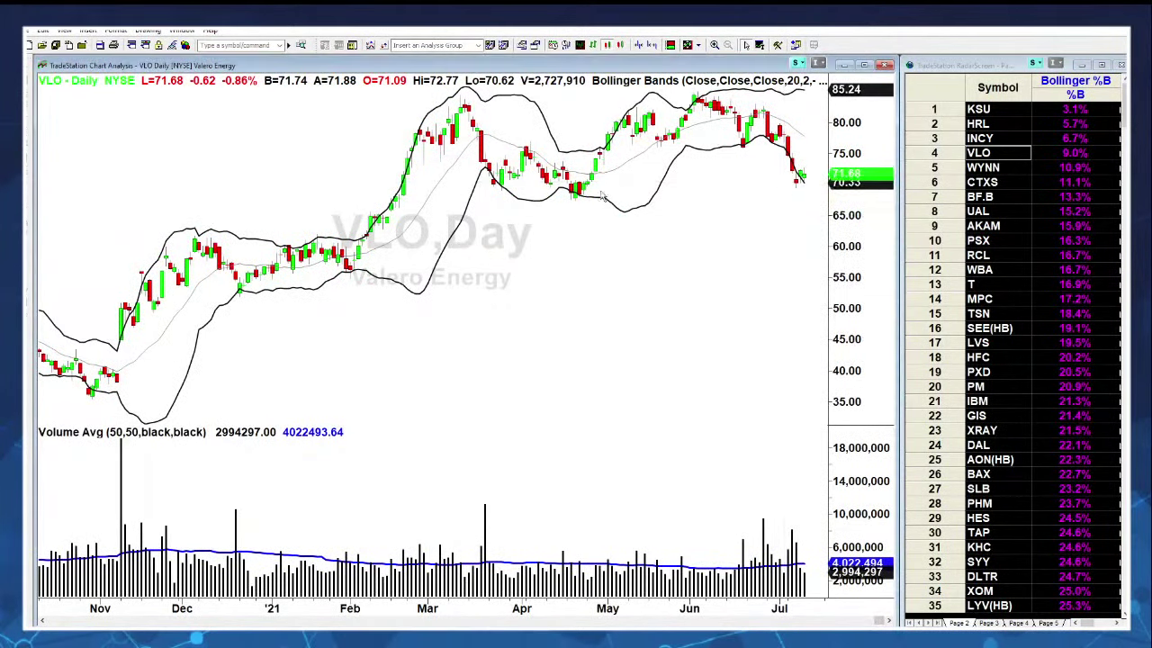
mouse_move(583, 189)
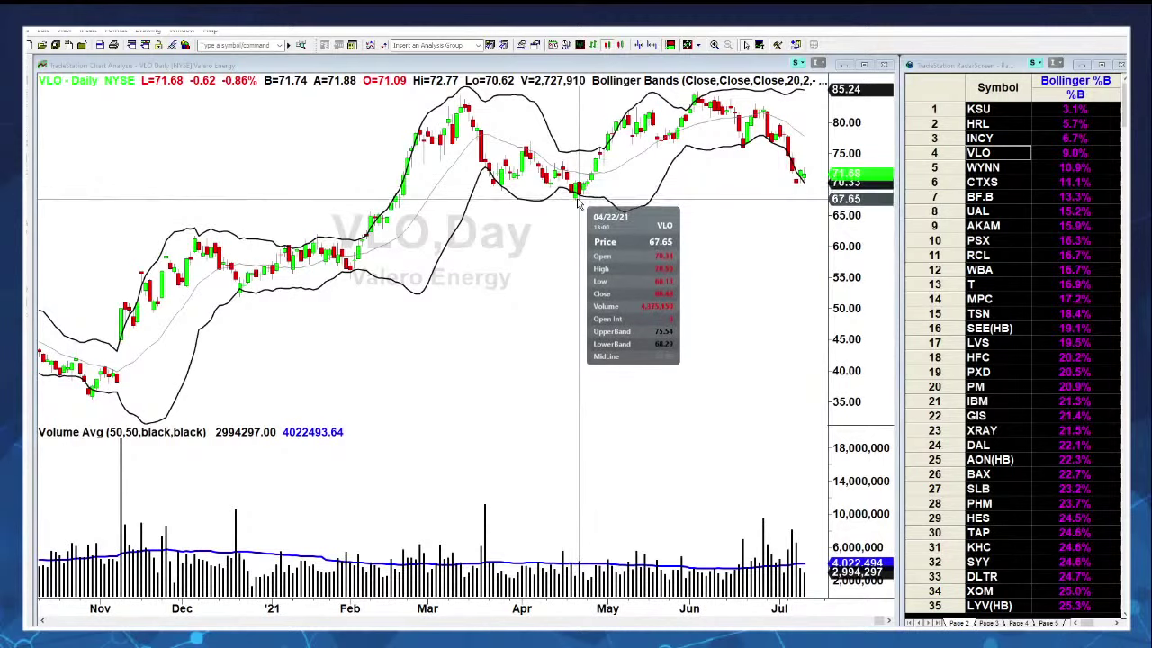
left_click(583, 187)
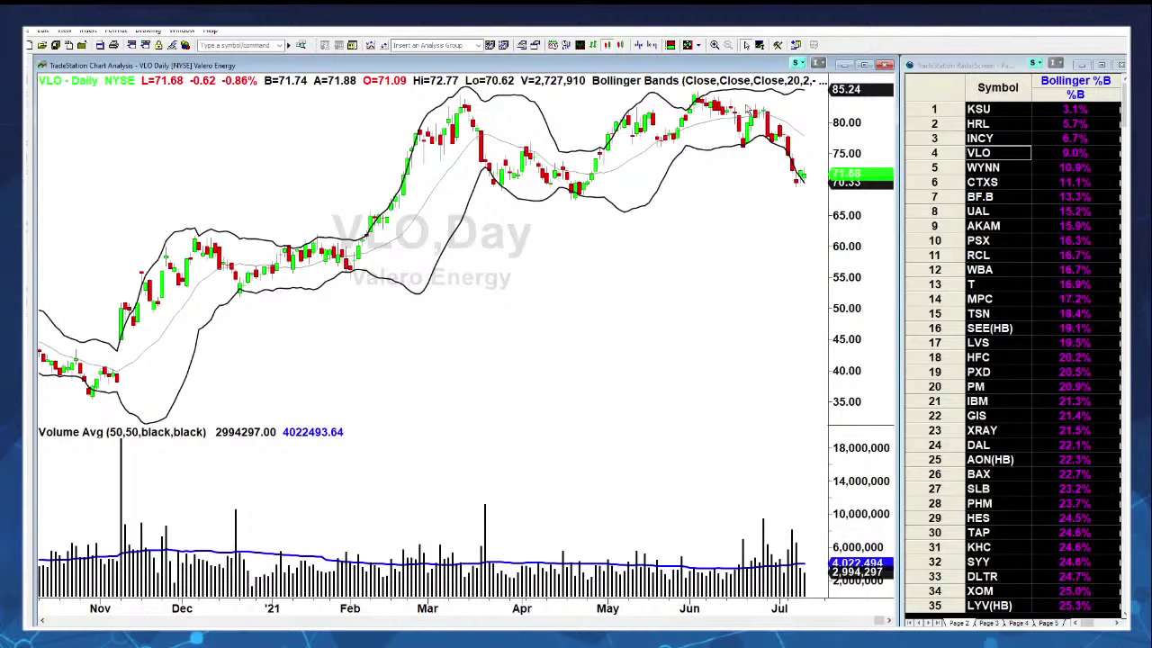
Step: Chart WYNN and sort the RadarScreen stock list by Bollinger %B from highest to lowest
left_click(1011, 167)
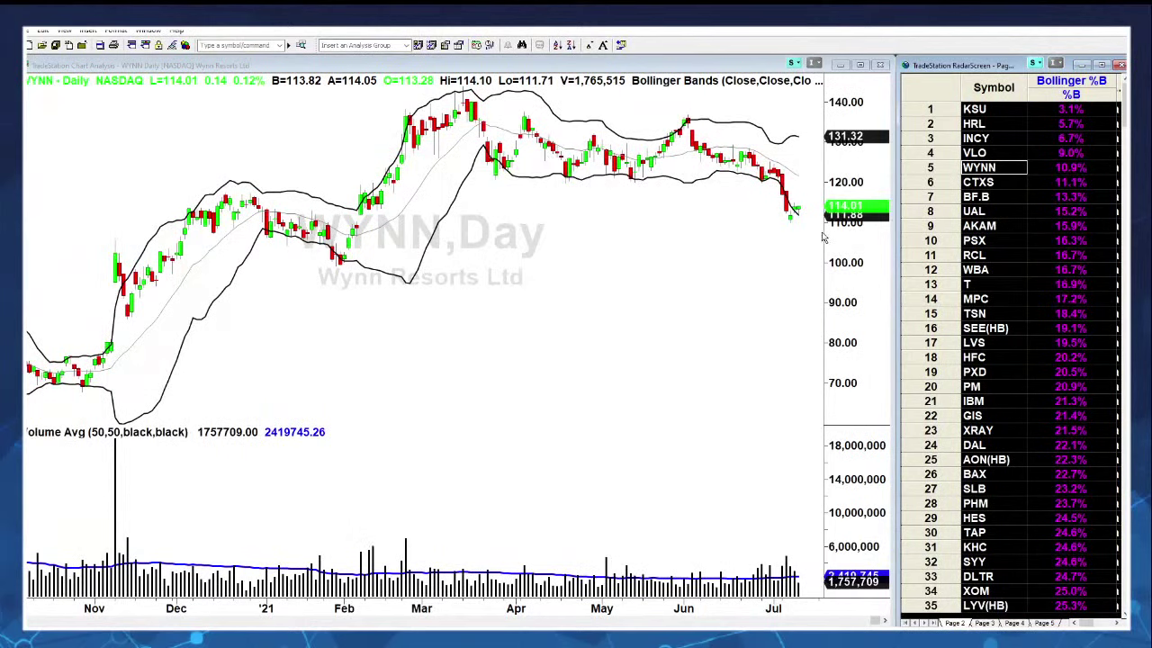
left_click(1069, 94)
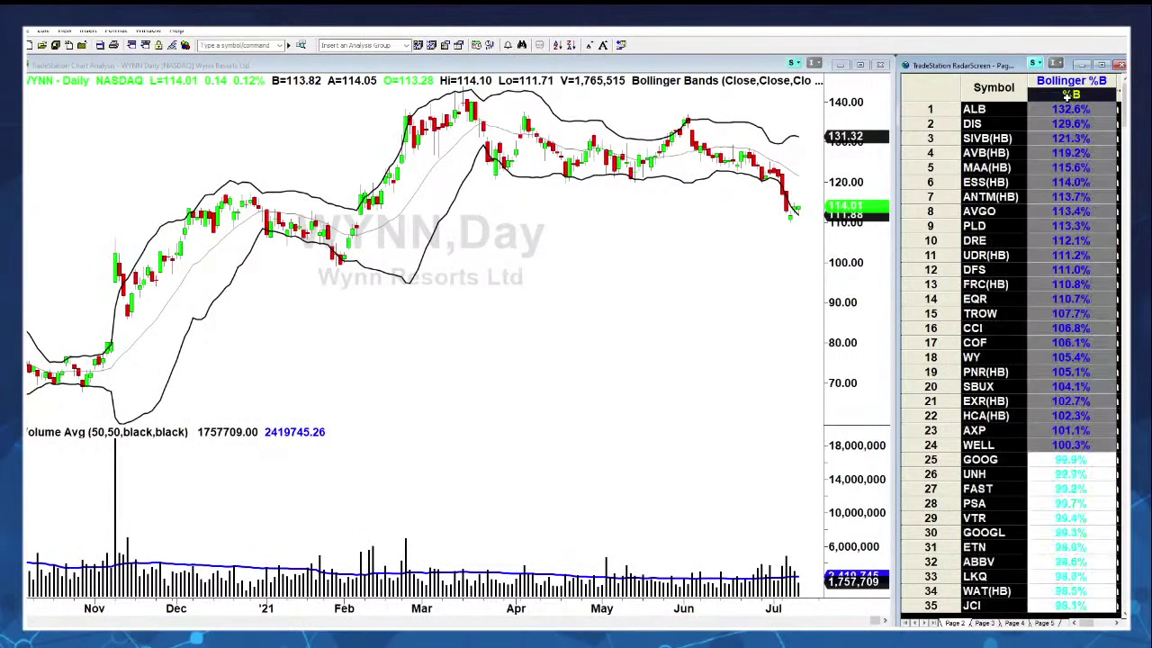
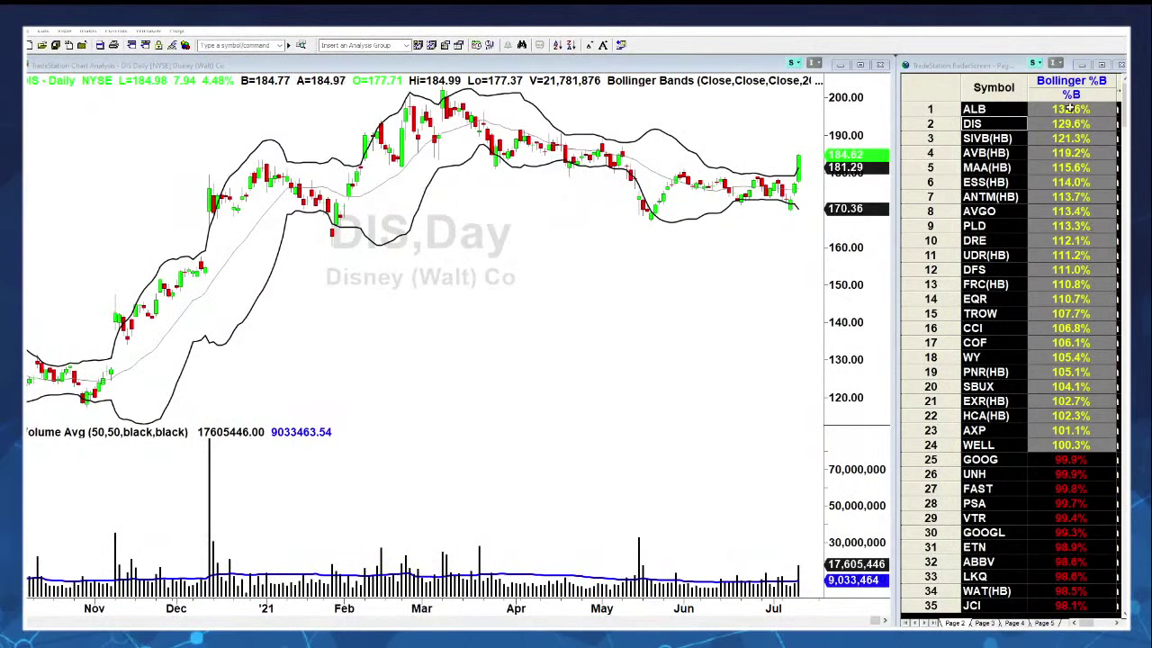
Step: Maximize the RadarScreen and insert the RSI analysis technique after the C_ShootingStar column
left_click(1102, 65)
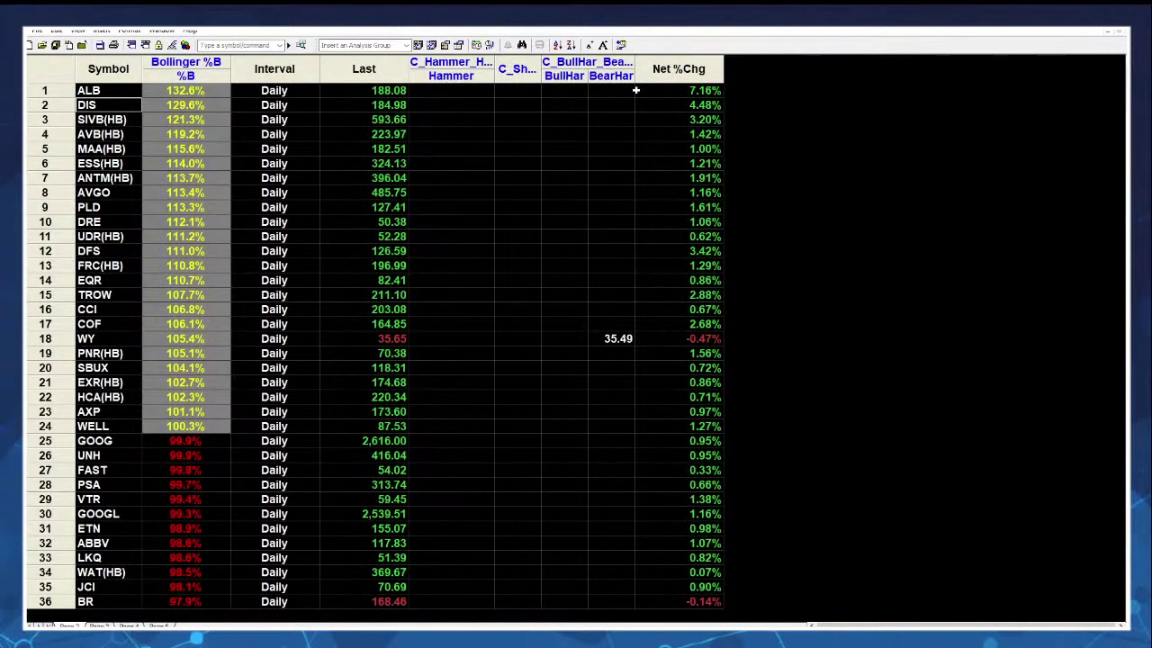
right_click(502, 77)
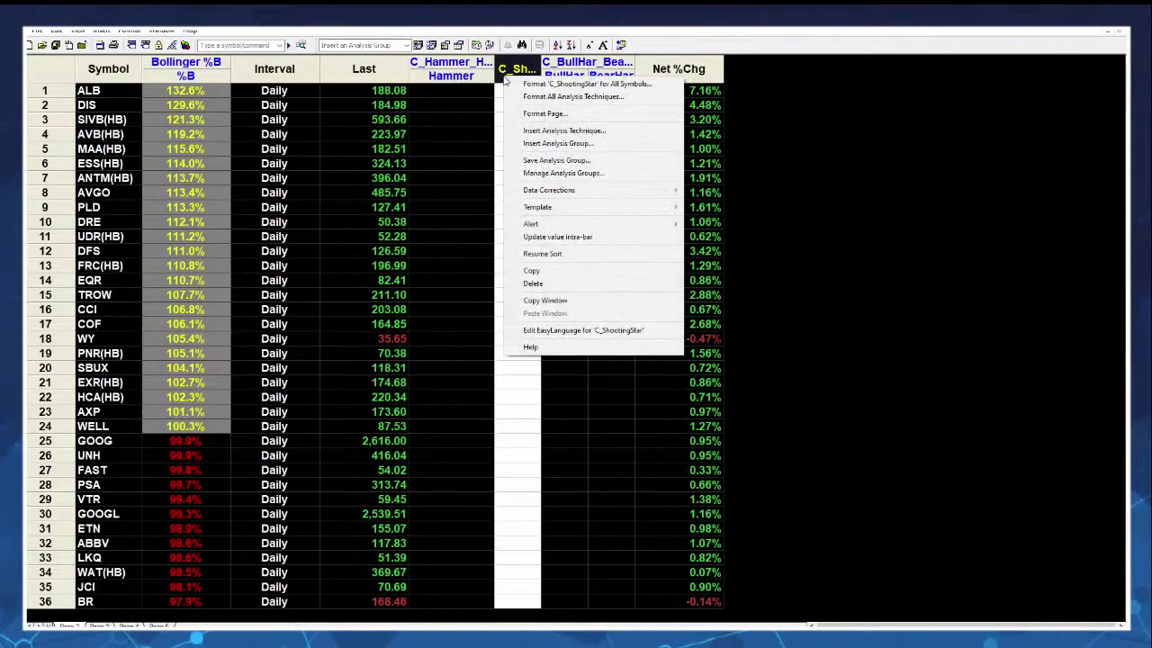
left_click(587, 132)
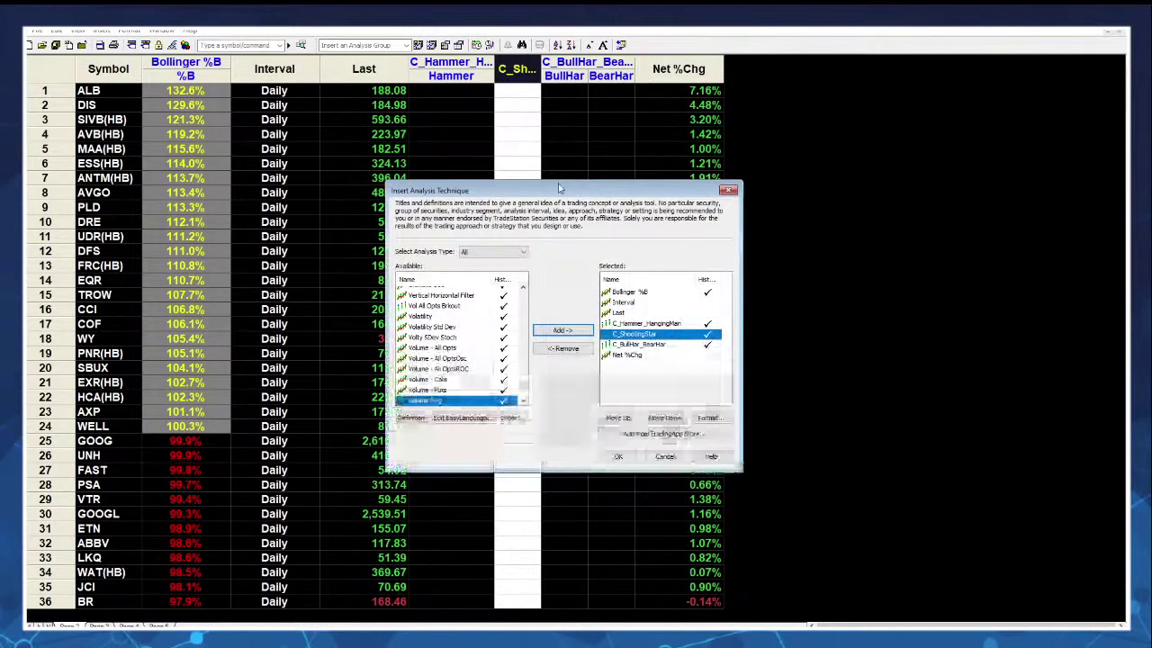
key("r")
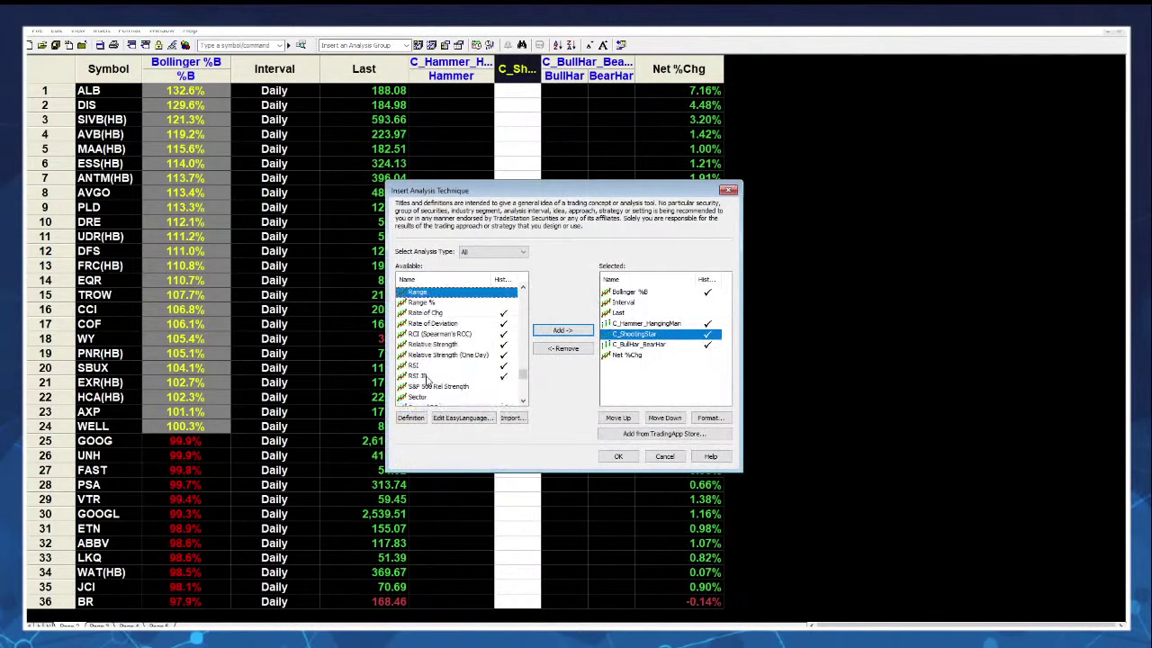
left_click(419, 365)
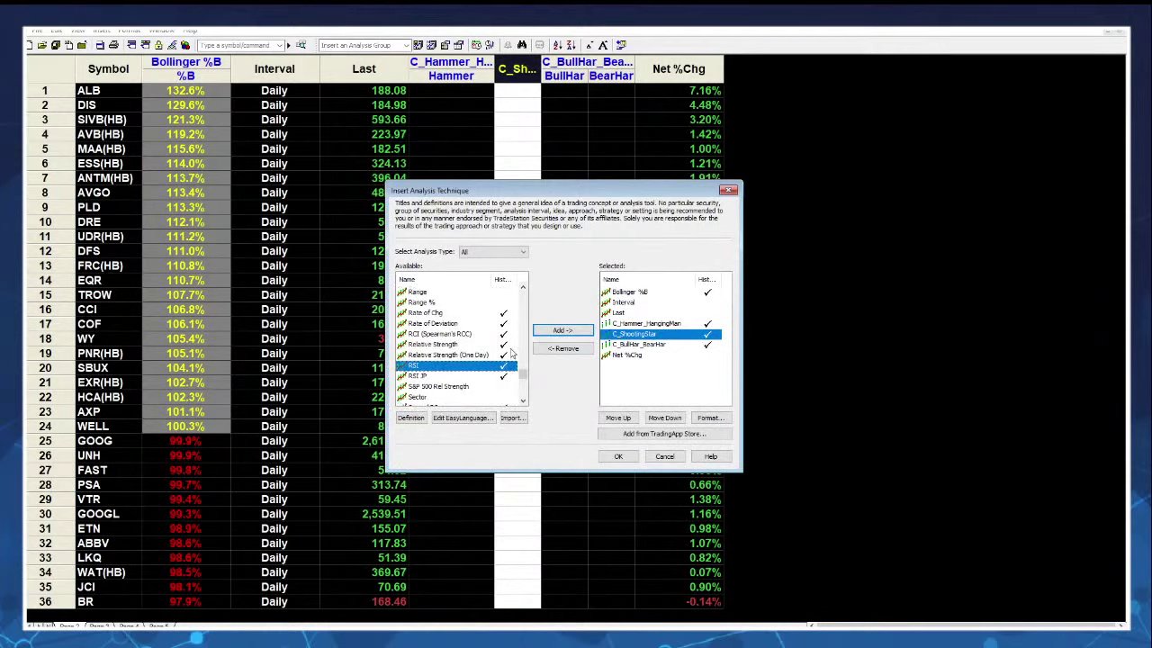
left_click(551, 331)
left_click(618, 456)
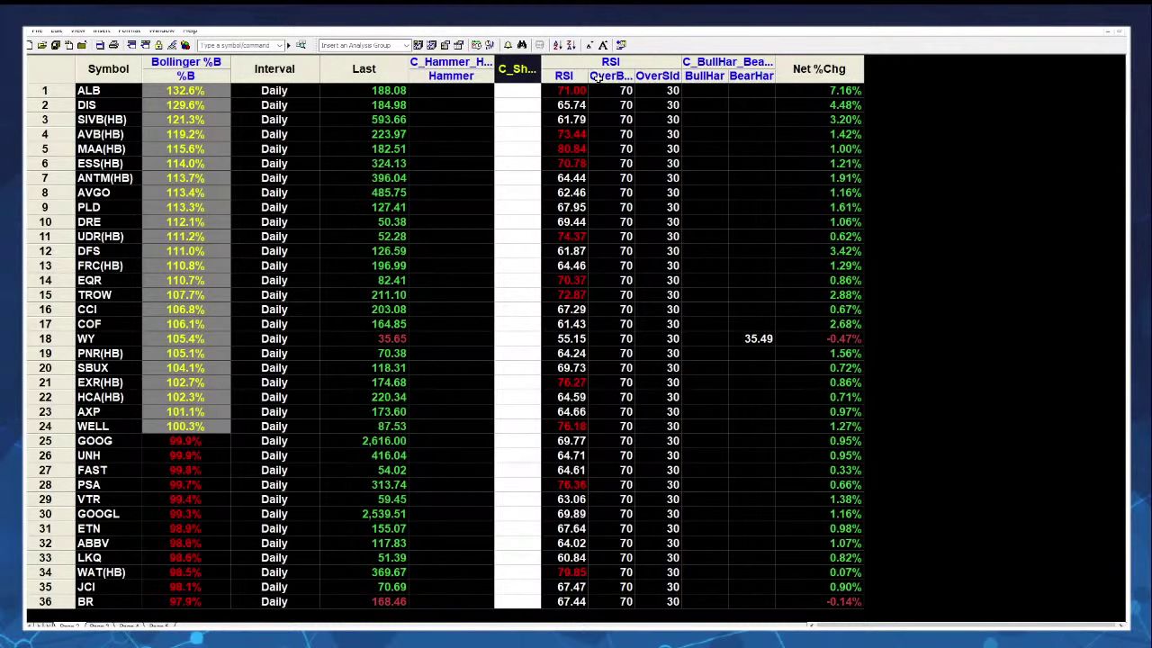
Step: Hide the RSI indicator's OverSld and OverBot plots so only the RSI plot is displayed
right_click(605, 76)
mouse_move(657, 99)
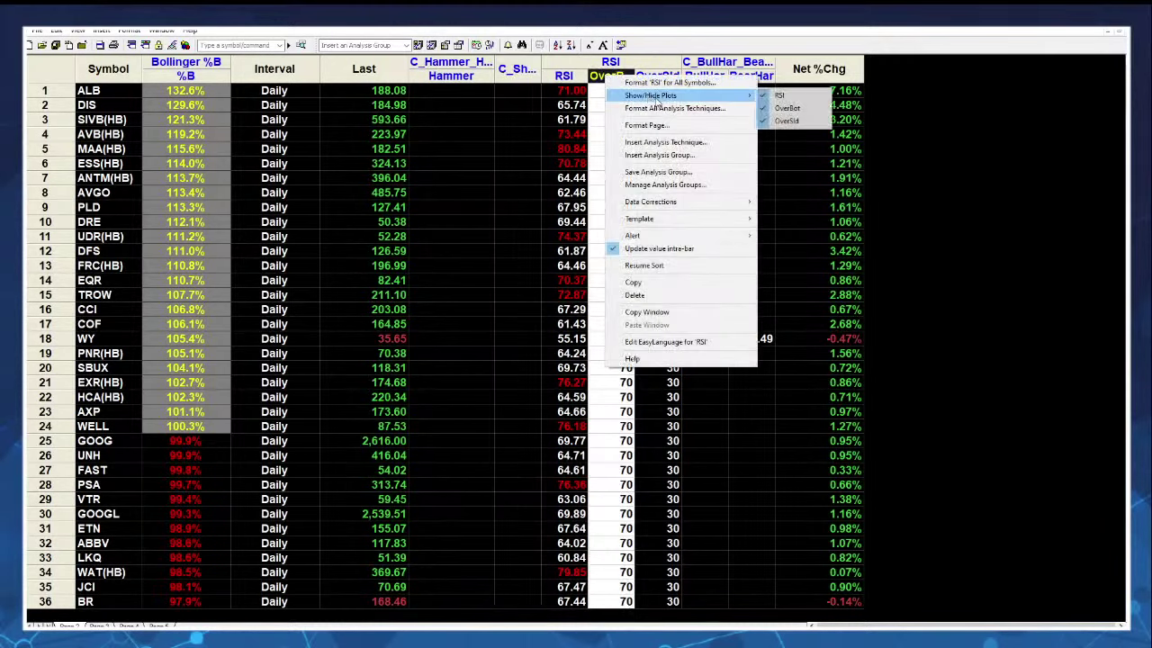
left_click(786, 121)
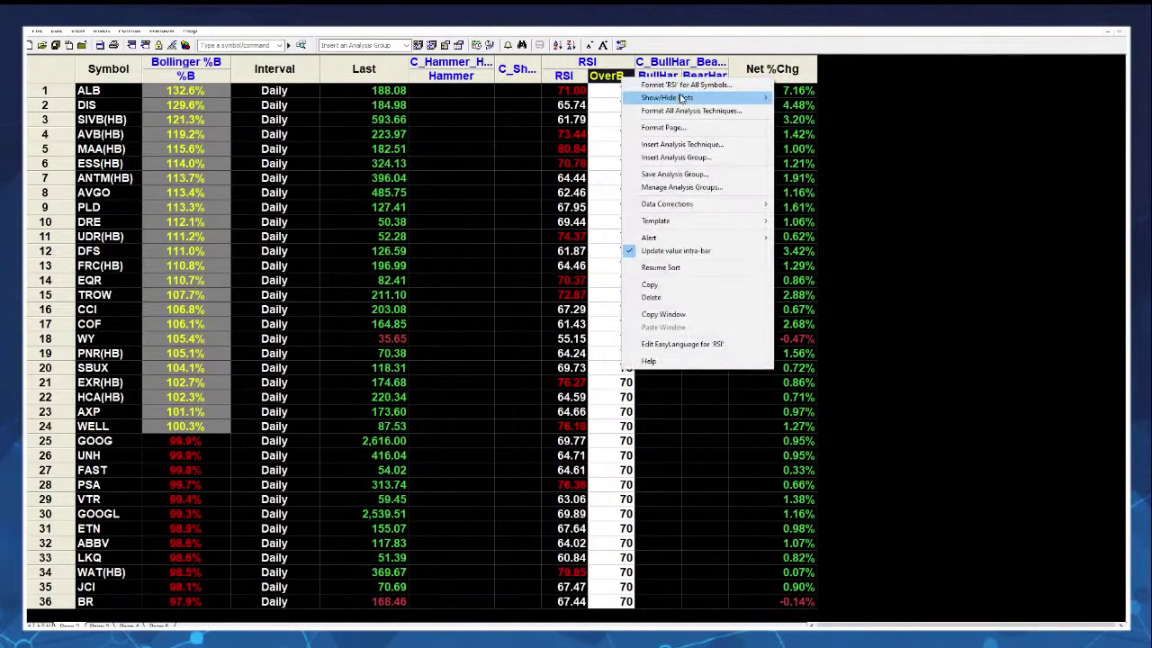
mouse_move(682, 99)
left_click(801, 112)
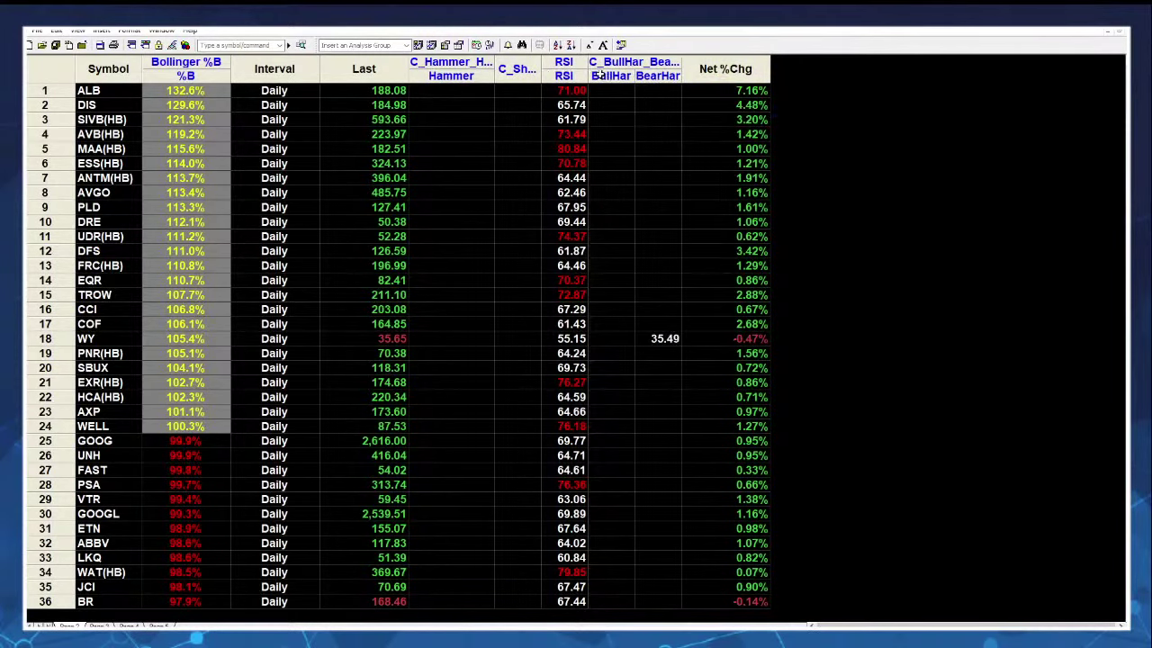
Step: Sort the stocks by RSI from highest to lowest and restore the RadarScreen beside the chart with the RSI column in view
left_click(563, 75)
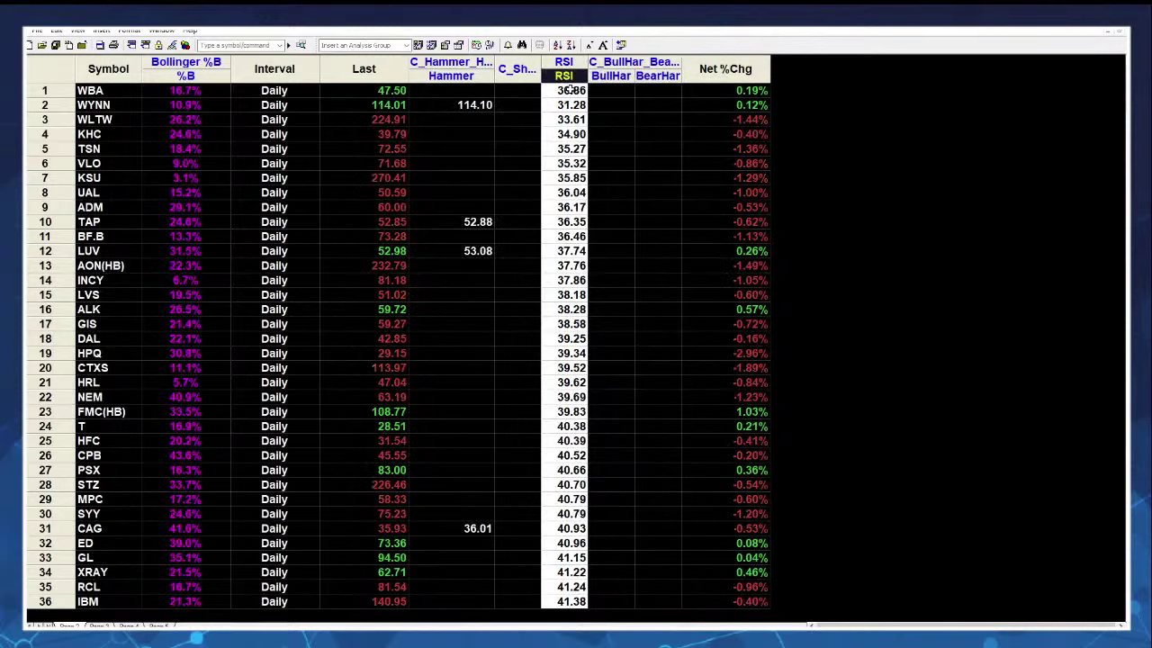
left_click(573, 75)
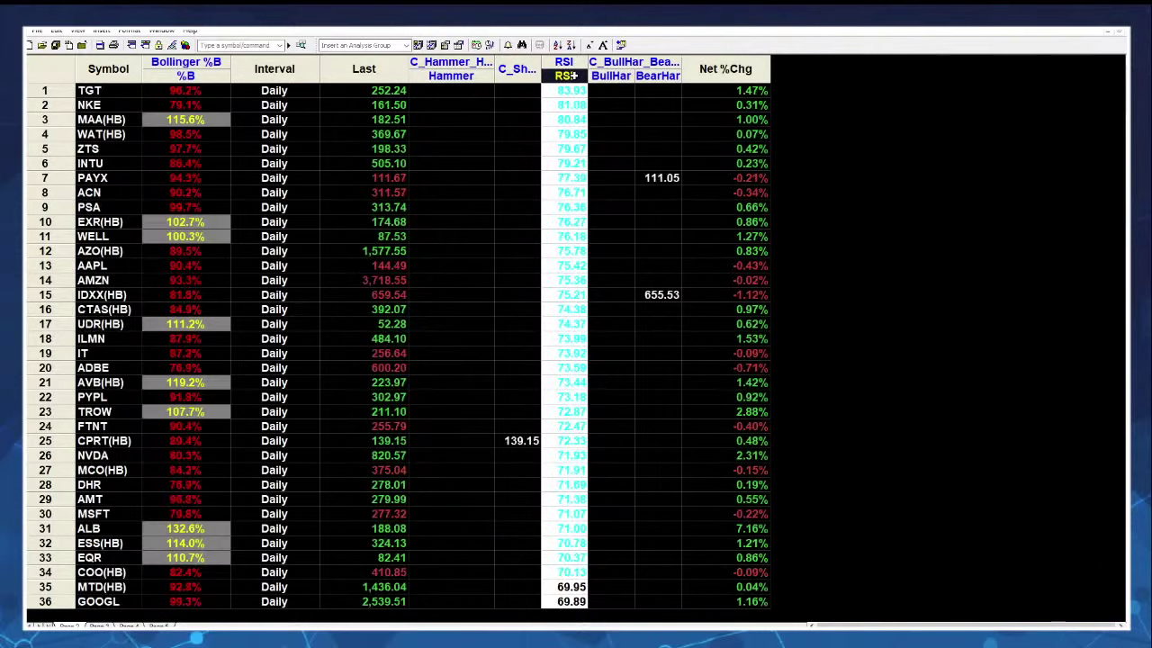
left_click(1120, 34)
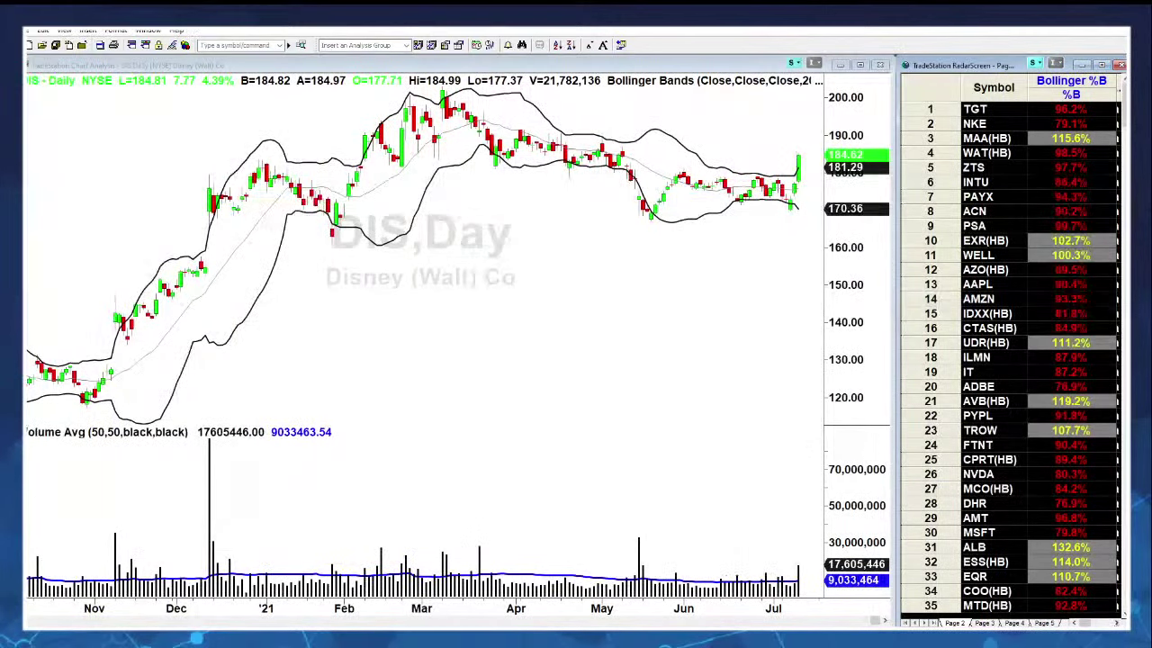
left_click(1105, 623)
left_click(1105, 622)
left_click(1106, 623)
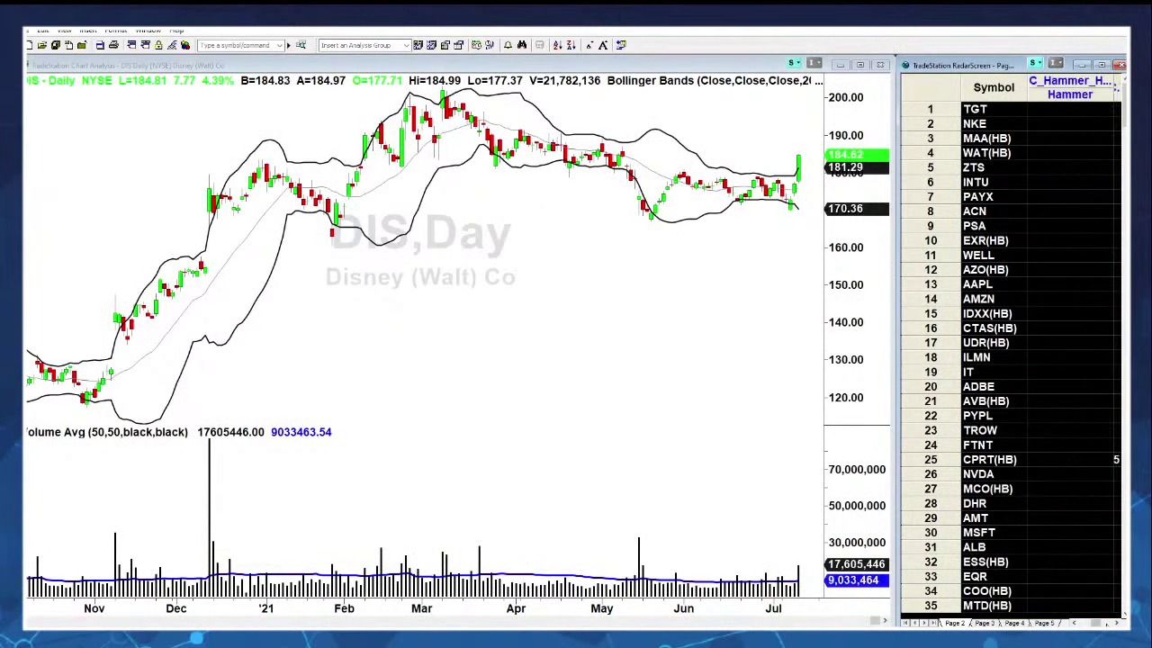
left_click(1105, 623)
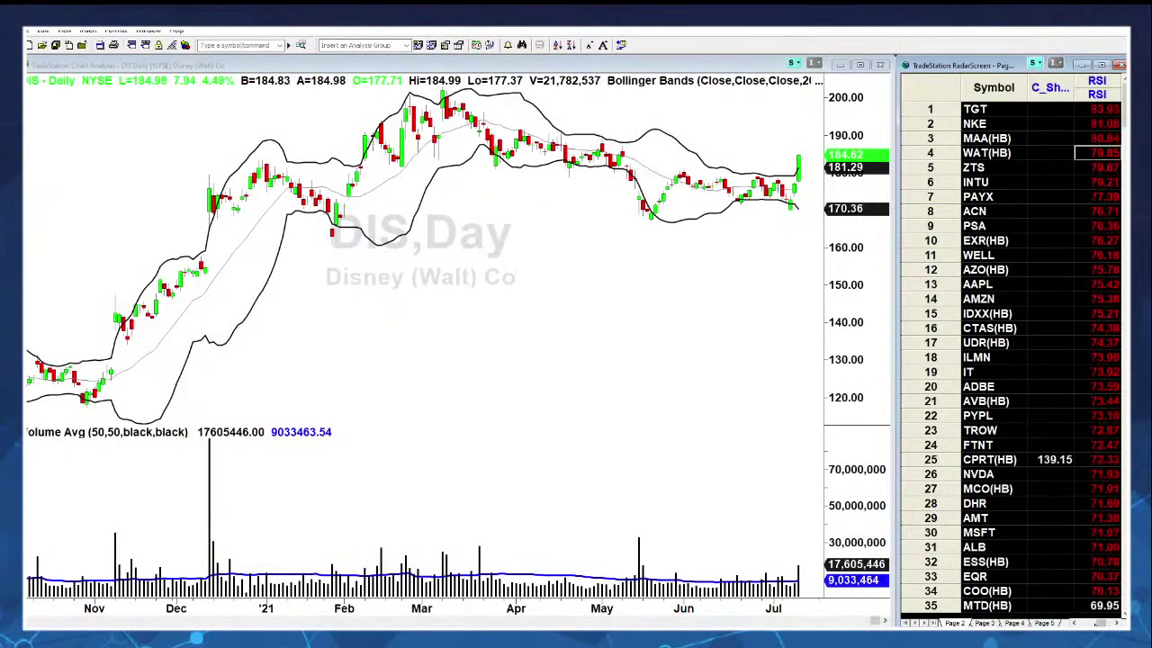
Step: Chart the two stocks with the highest RSI in turn: TGT and NKE
left_click(979, 109)
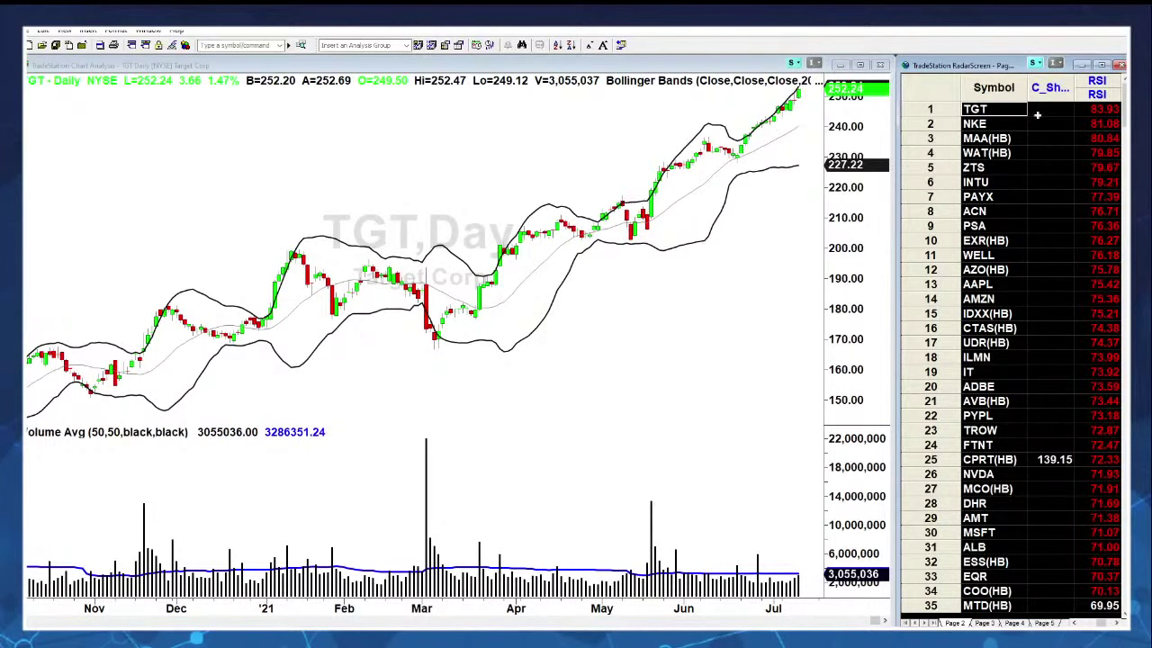
left_click(973, 125)
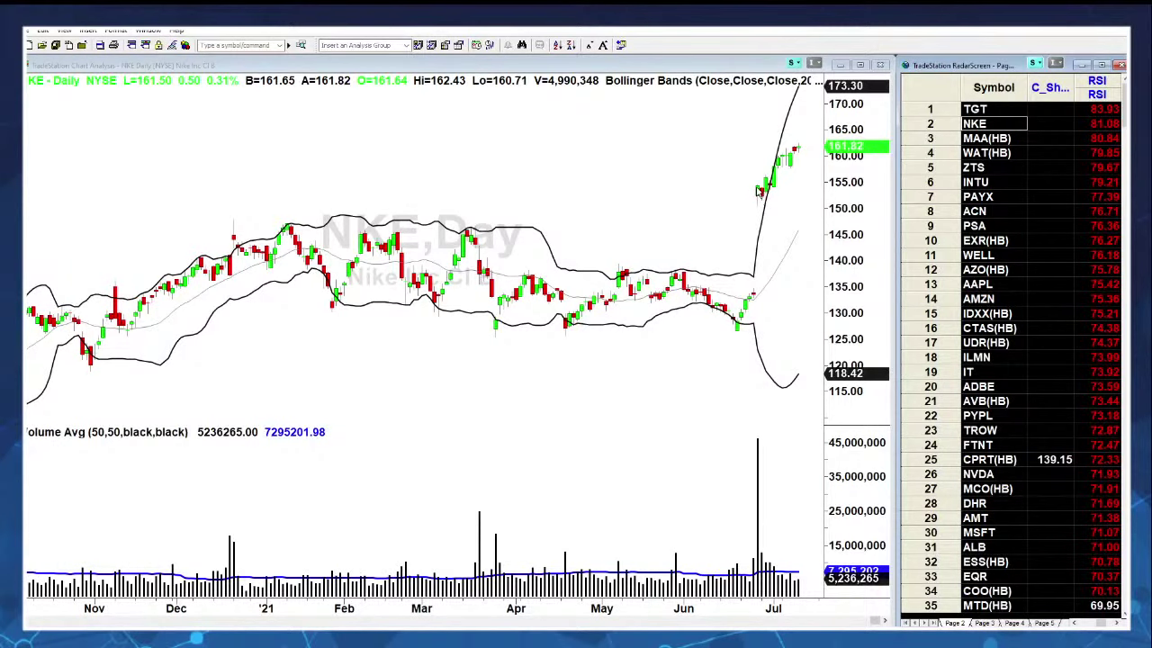
Step: Enable the Average True Range on the NKE chart and read the data of the 06/23/21 bar
left_click(757, 196)
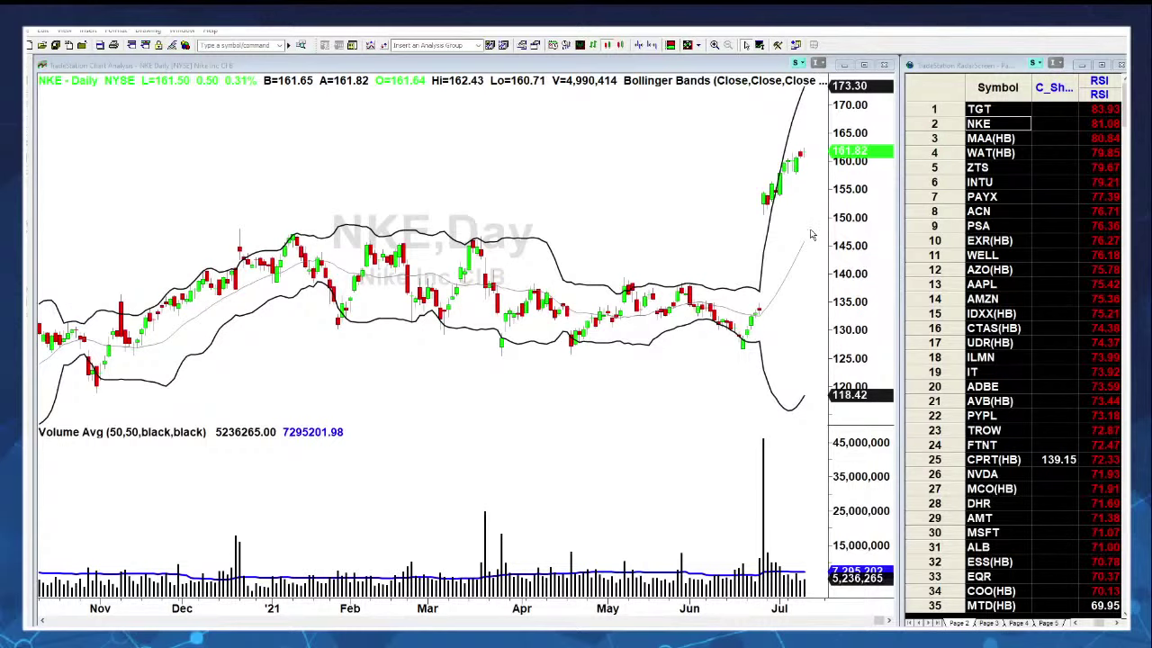
right_click(487, 164)
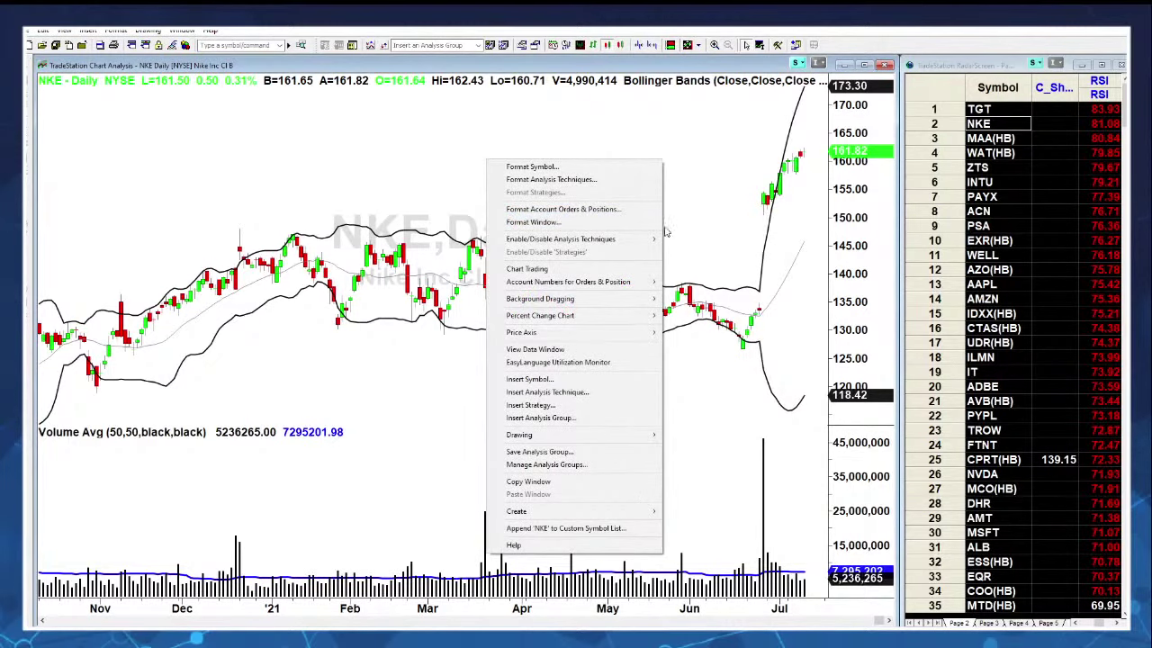
mouse_move(571, 242)
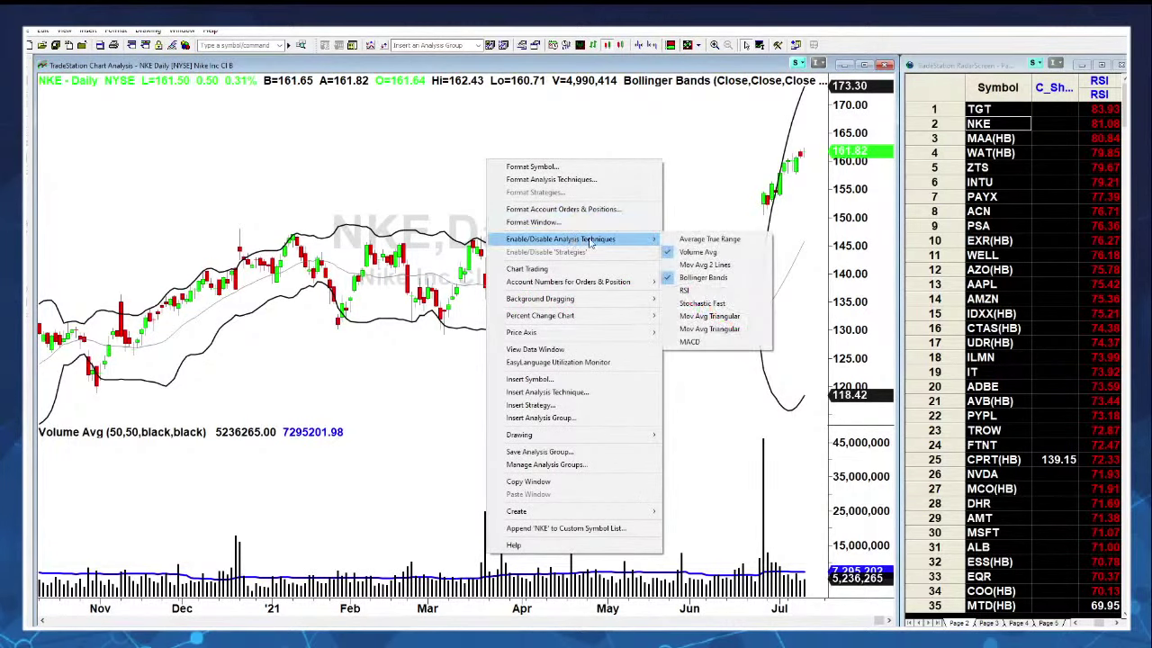
left_click(710, 239)
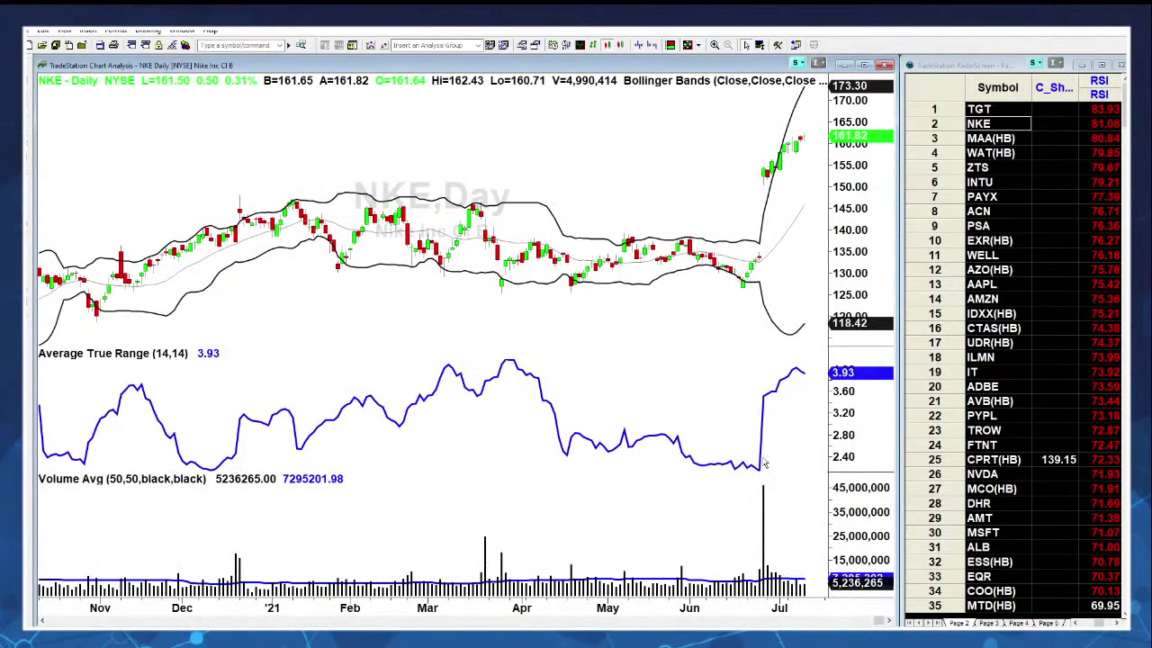
mouse_move(758, 459)
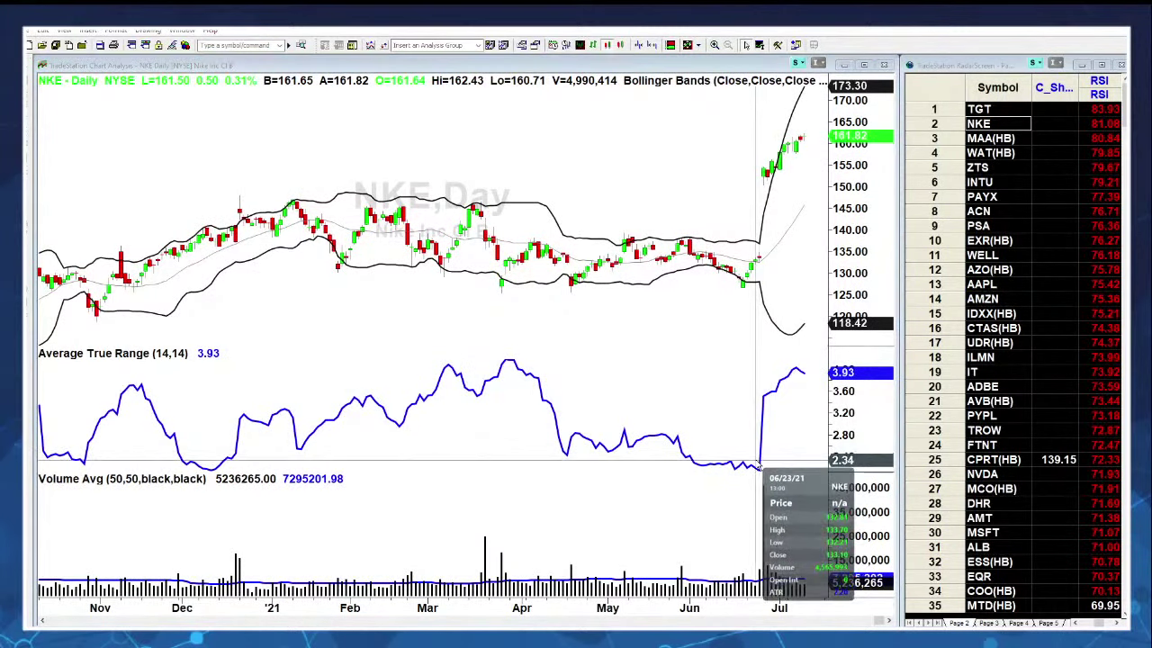
left_click(810, 416)
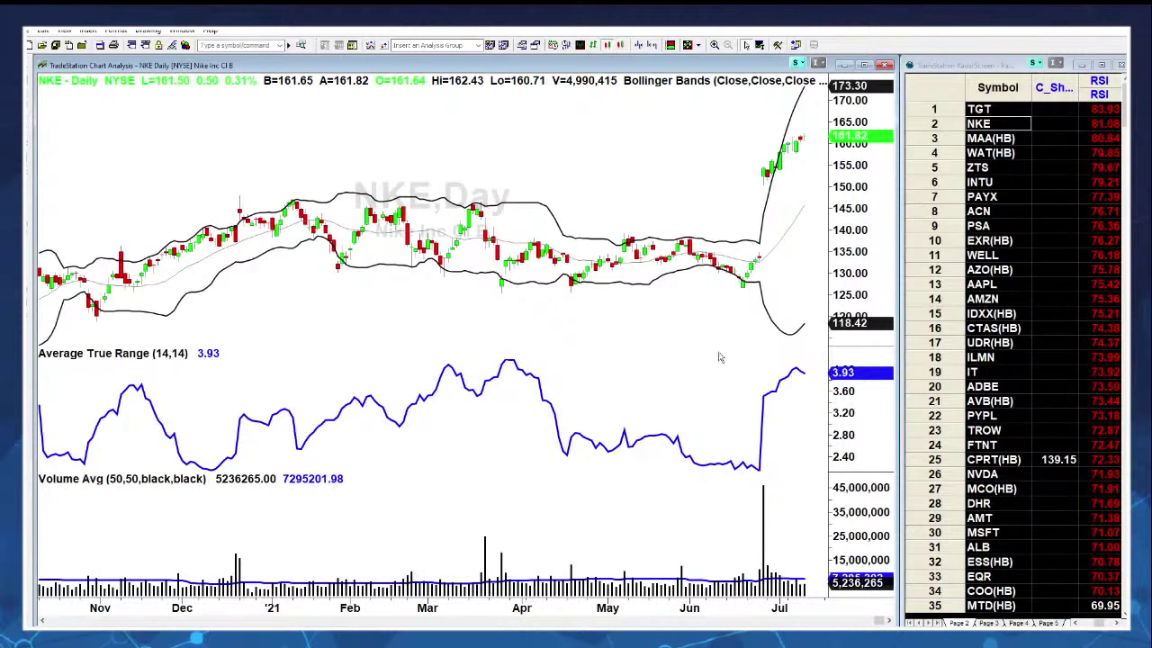
Step: Disable the Average True Range on the NKE chart
right_click(592, 178)
mouse_move(707, 254)
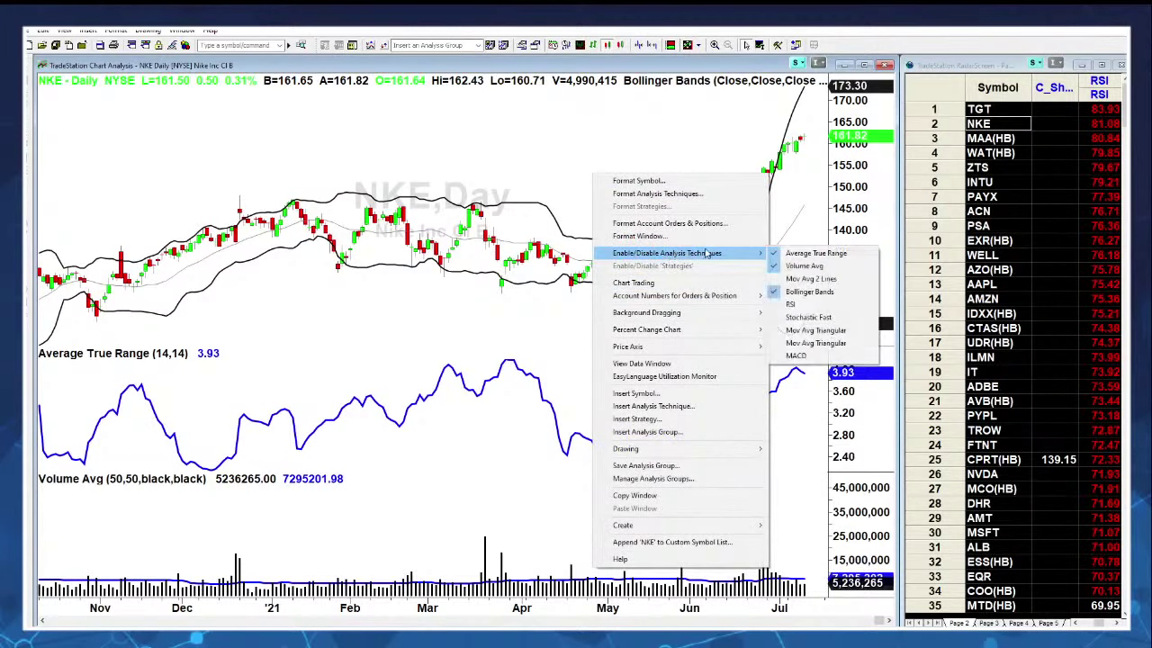
left_click(810, 253)
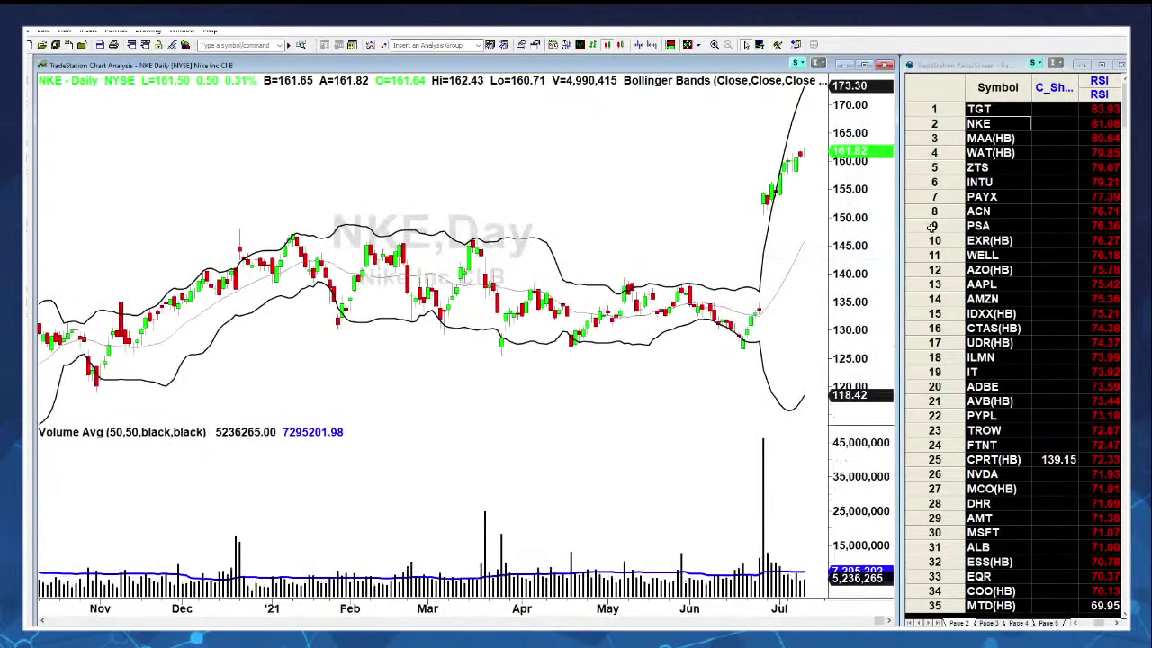
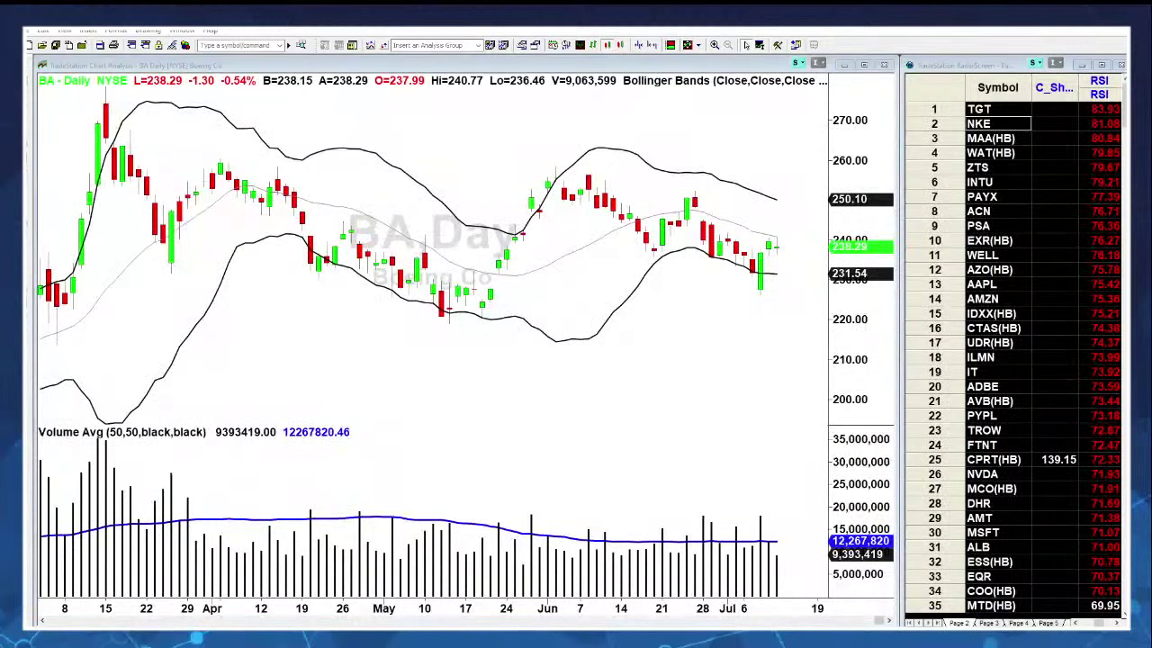
Step: Disable the Bollinger Bands on the BA daily chart, keeping the Volume Avg
right_click(569, 300)
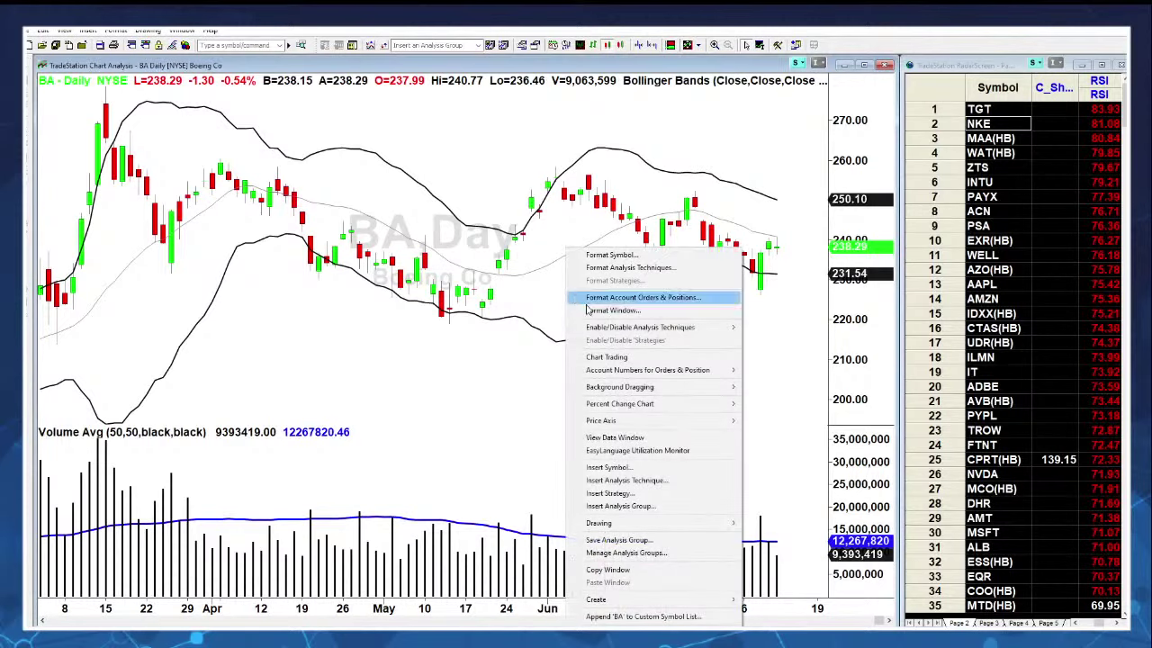
mouse_move(655, 329)
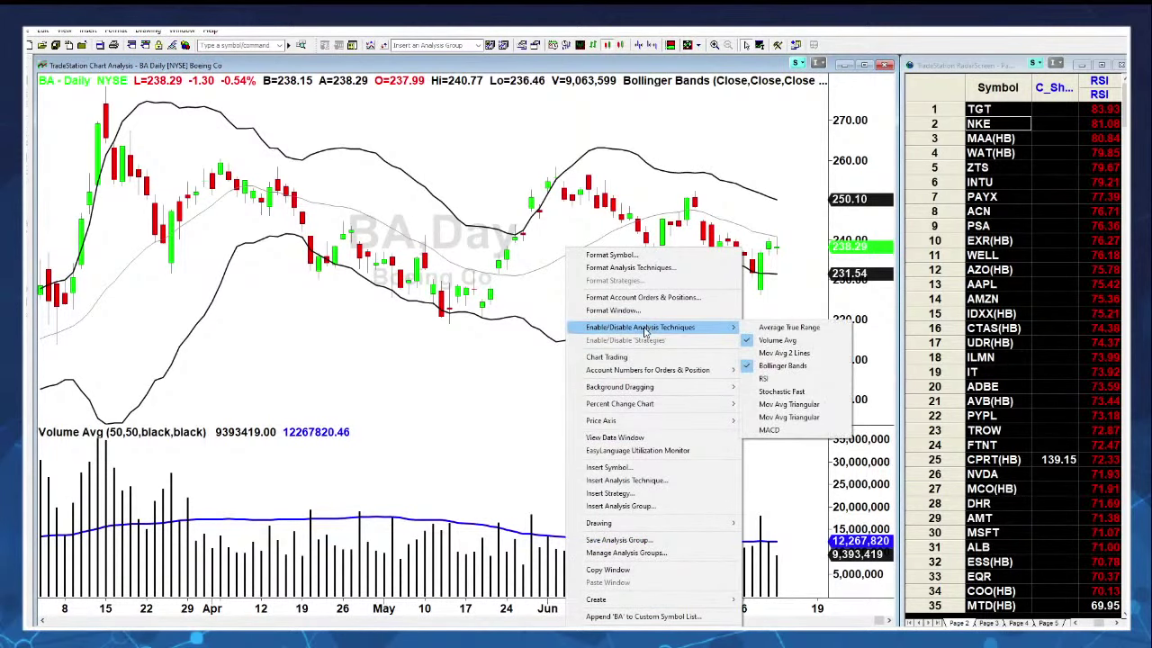
left_click(782, 367)
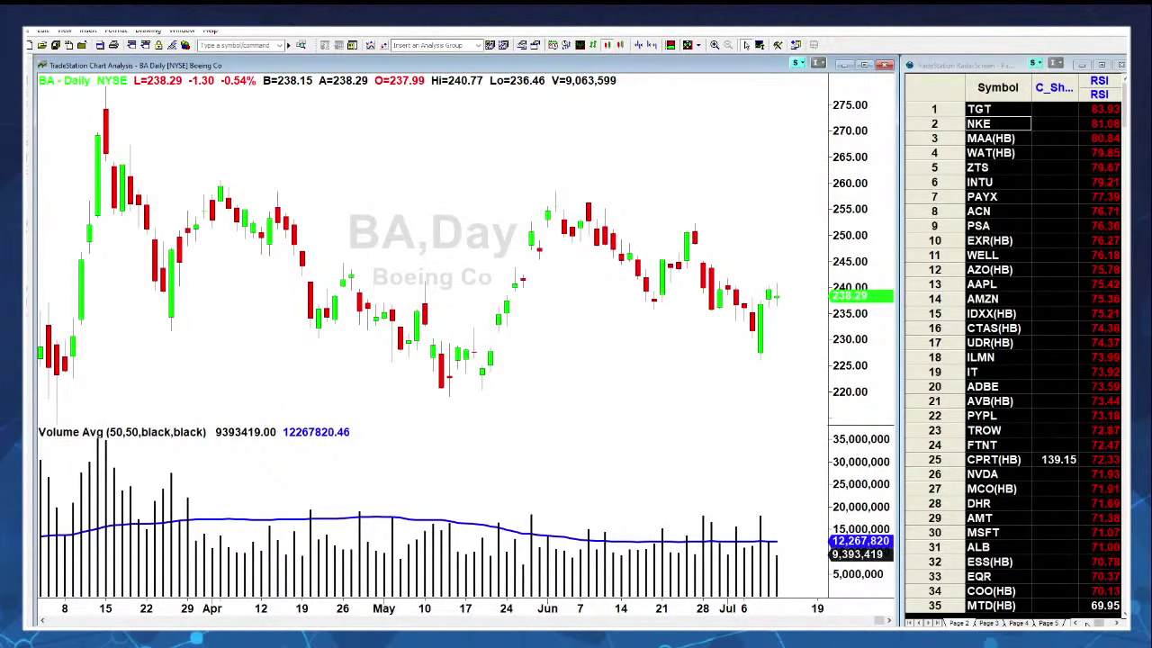
Step: Replace the BA chart's symbol with AAPL
left_click(1090, 622)
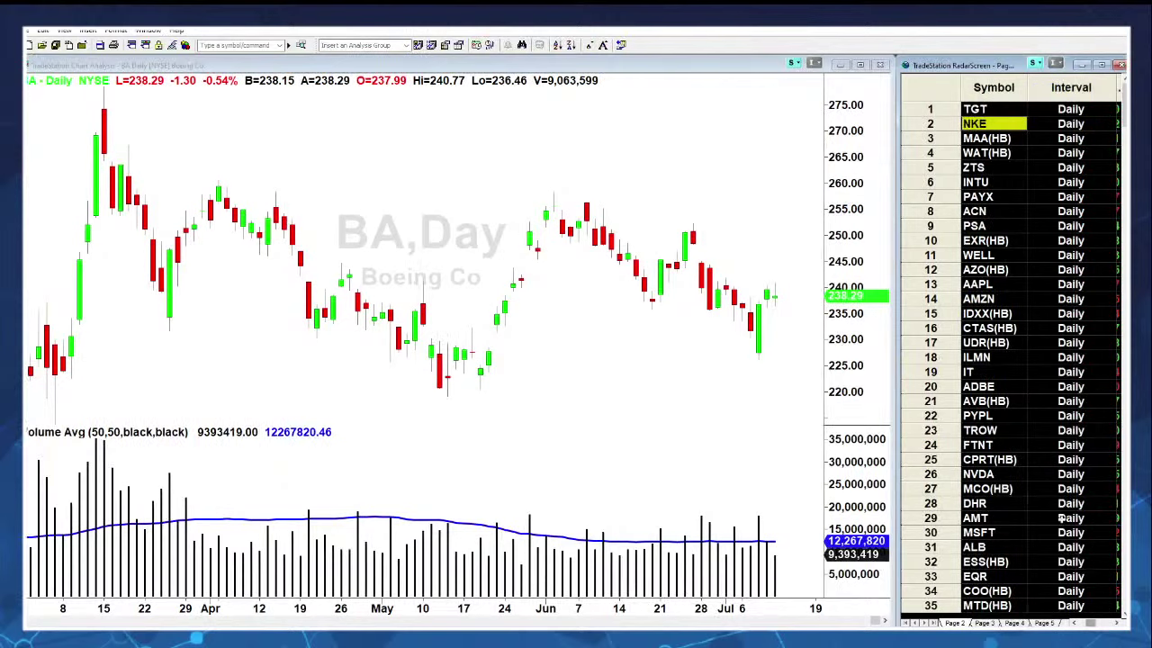
scroll(1035, 360, "down", 20)
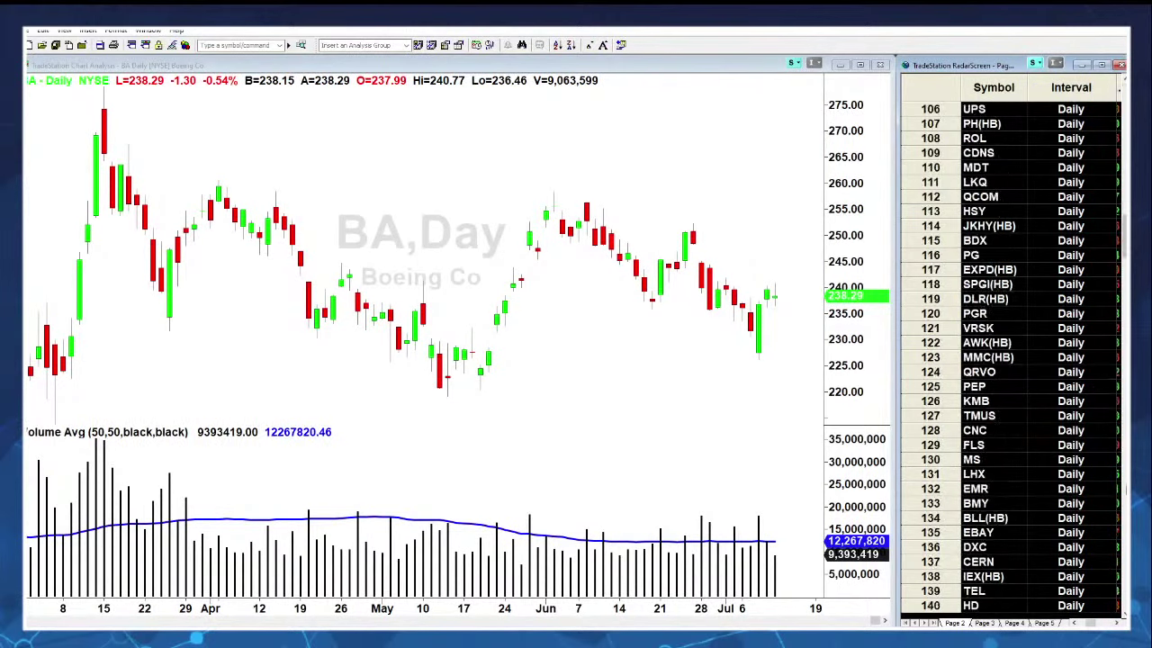
left_click(590, 391)
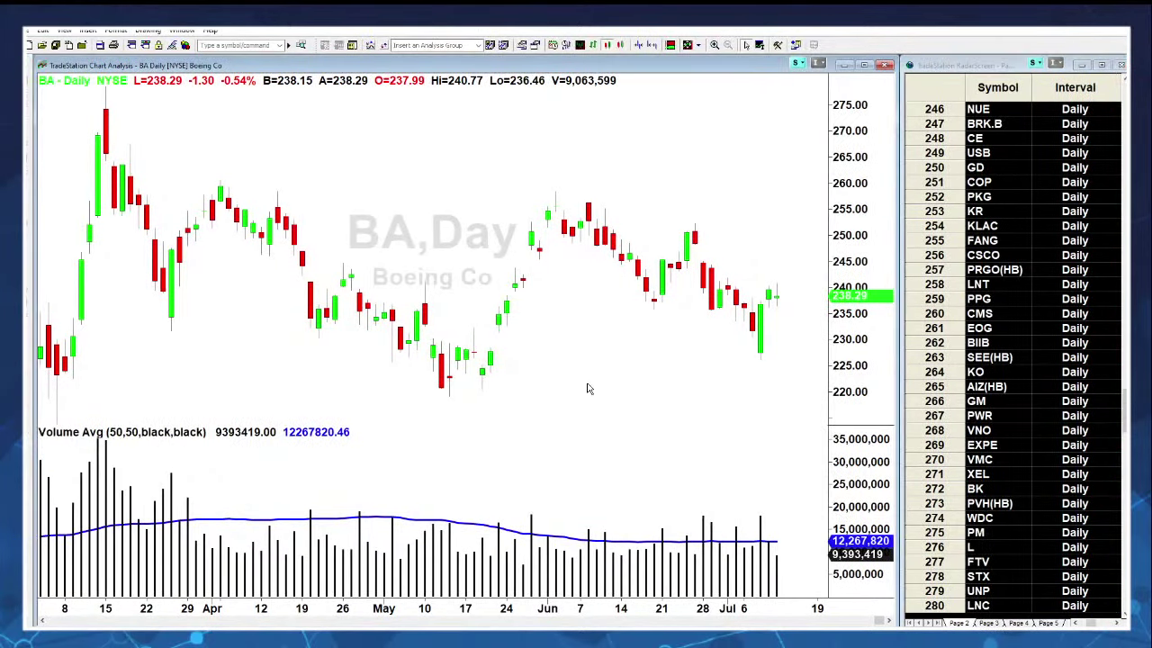
type("aapl")
key("Return")
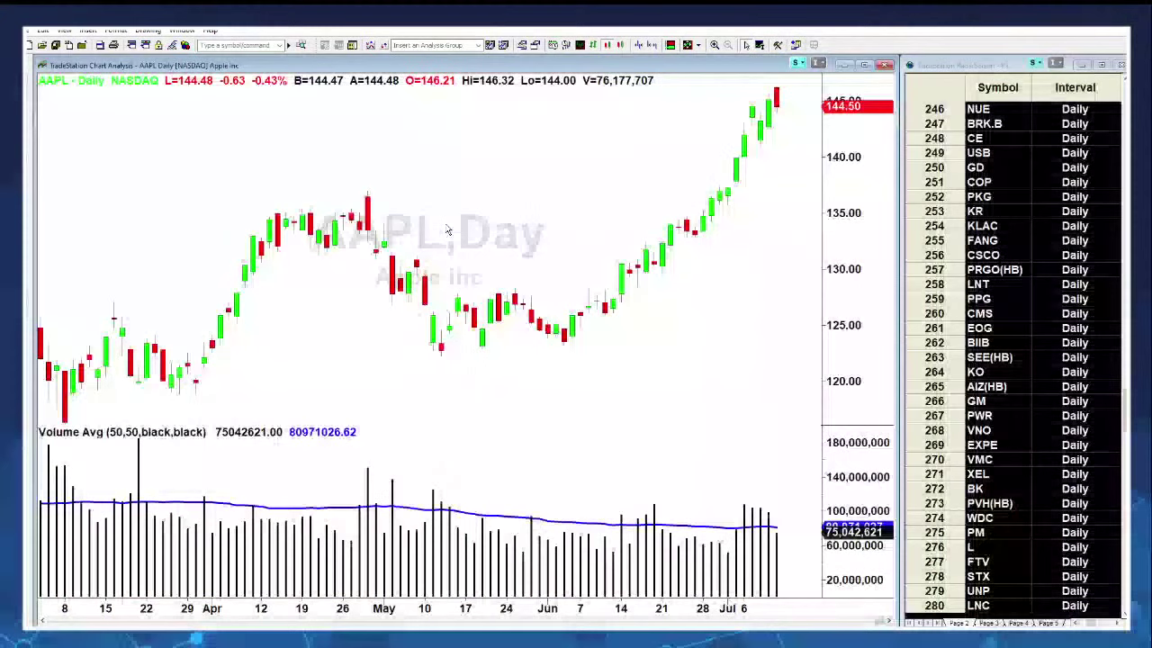
right_click(447, 231)
mouse_move(511, 308)
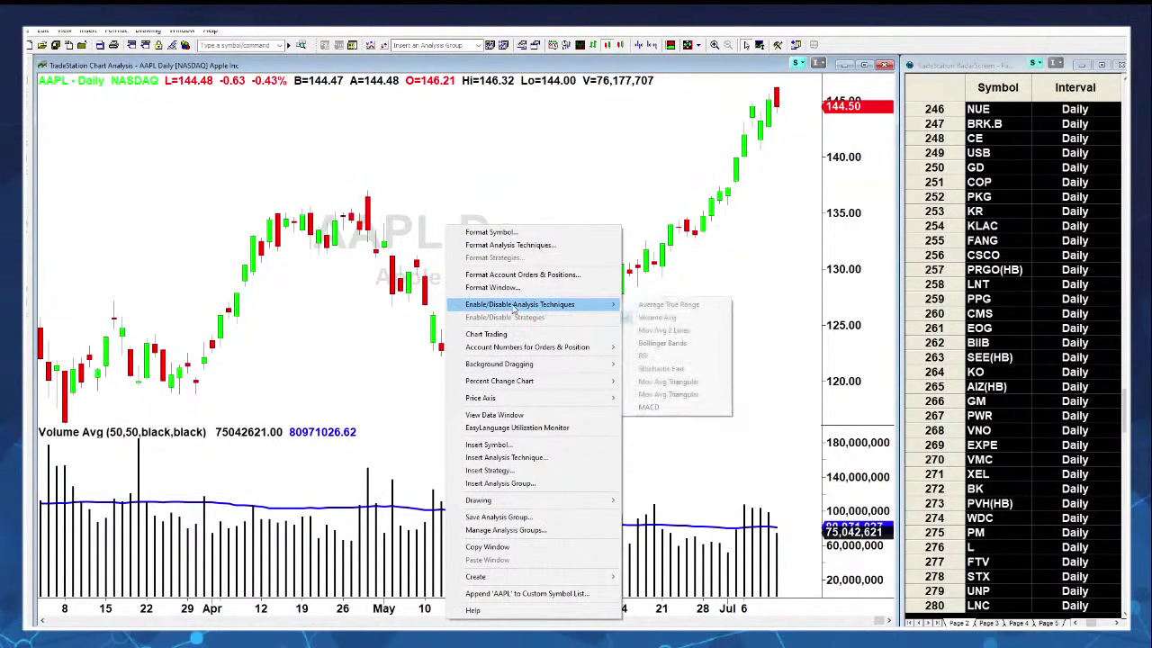
key("Escape")
key("Escape")
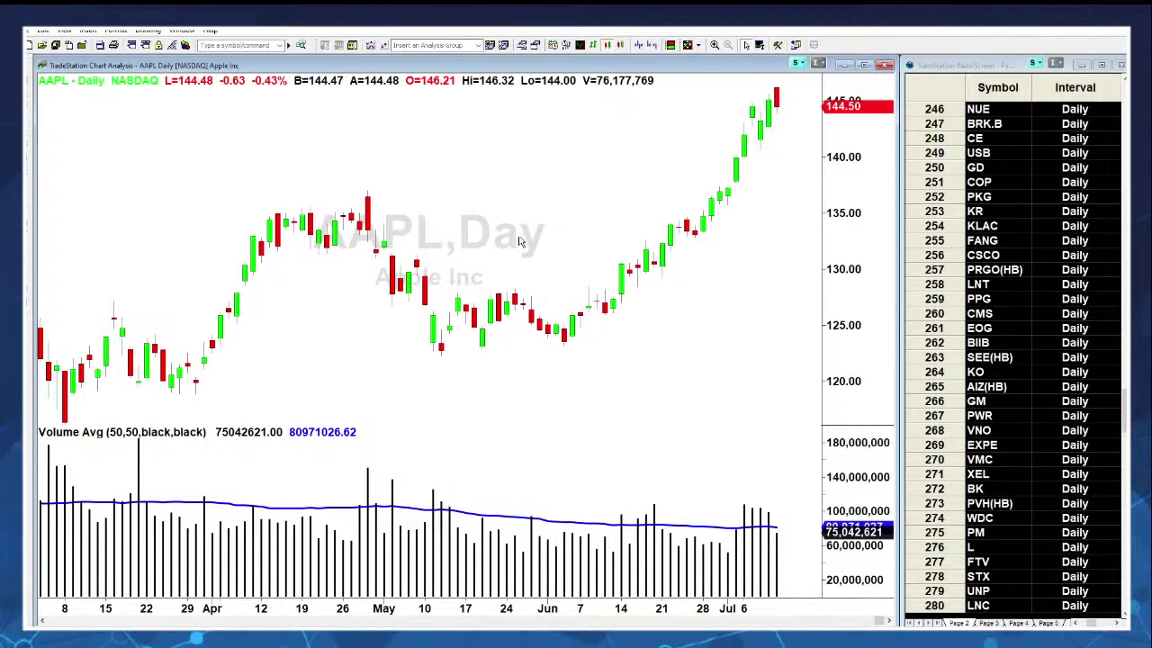
Step: Enable the Bollinger Bands on the AAPL daily chart to view them against price, and disable them again
right_click(368, 357)
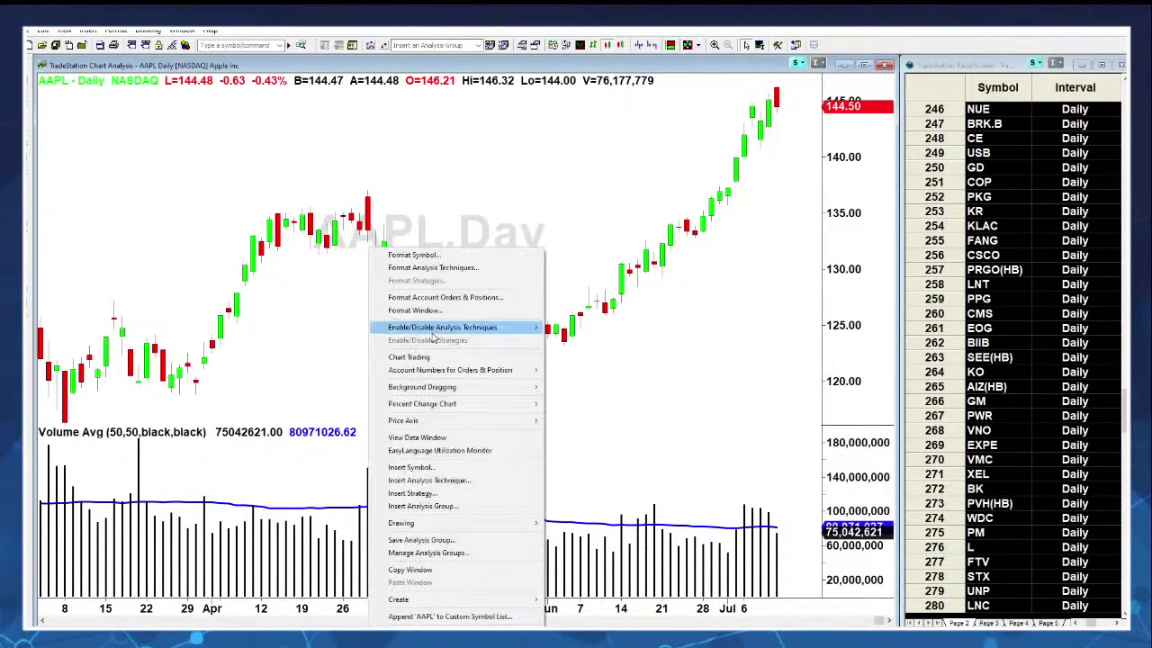
mouse_move(486, 329)
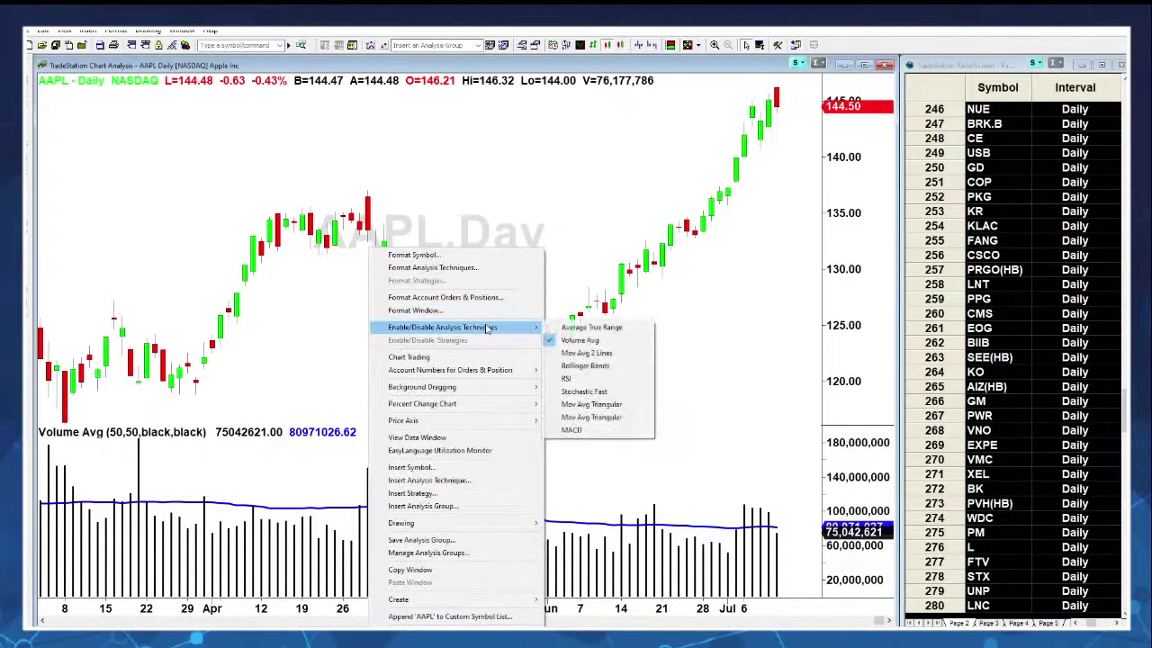
left_click(590, 365)
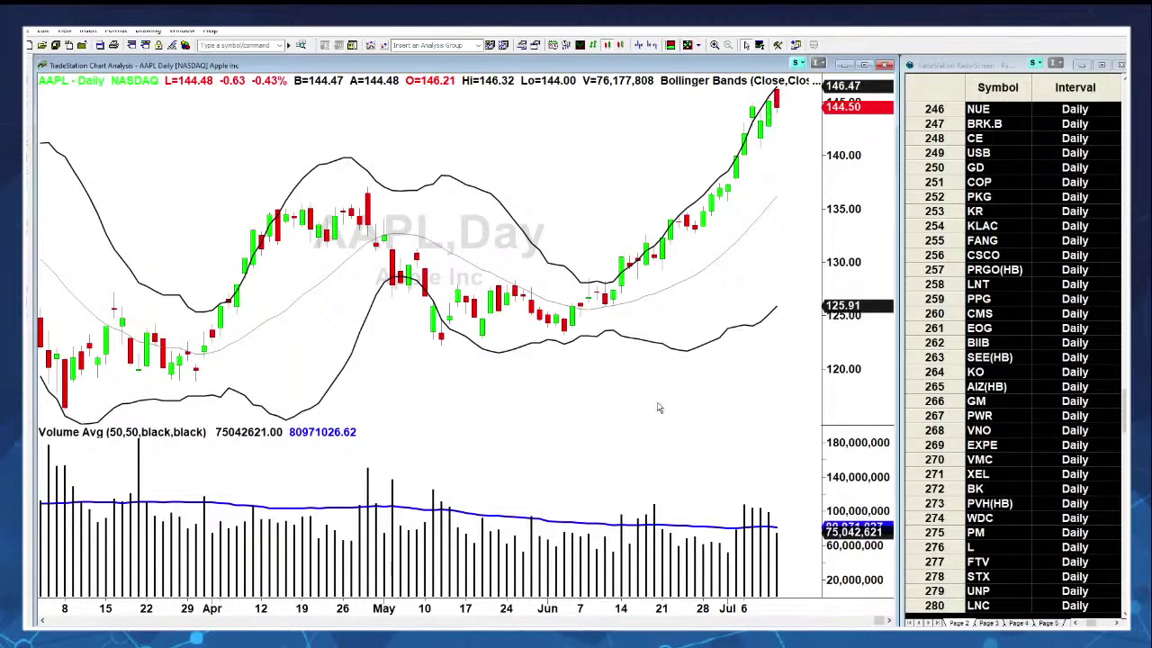
right_click(587, 183)
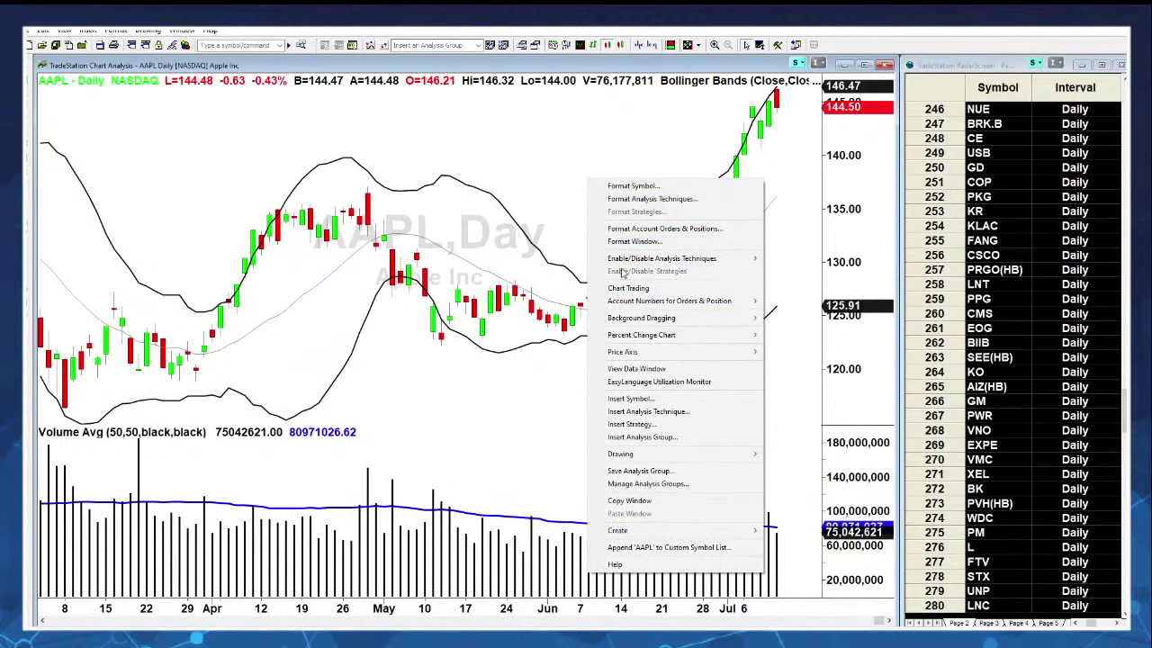
mouse_move(628, 259)
left_click(792, 297)
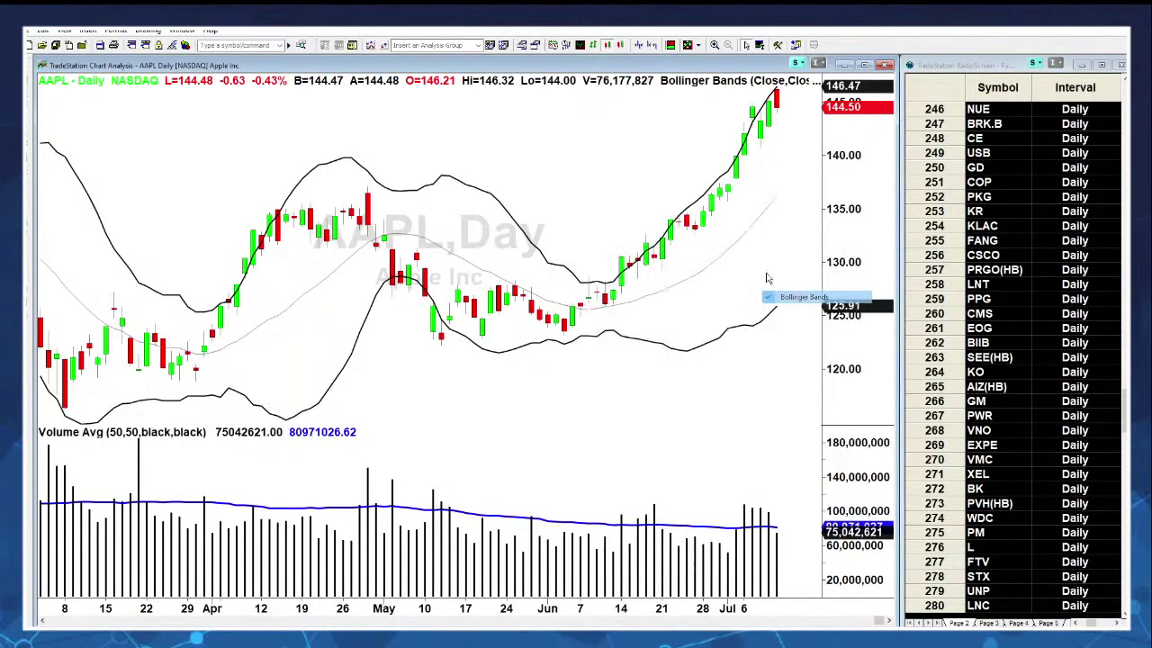
Step: Enable the RSI on the AAPL daily chart to examine its latest reading, and disable it again
right_click(654, 171)
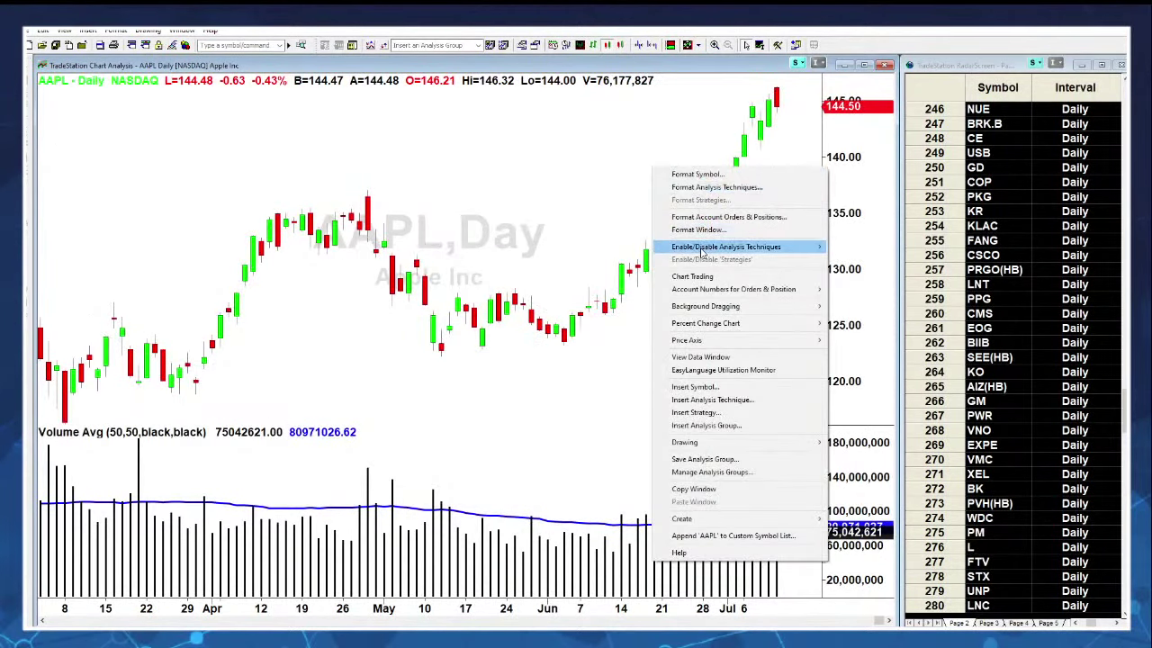
mouse_move(808, 255)
left_click(875, 298)
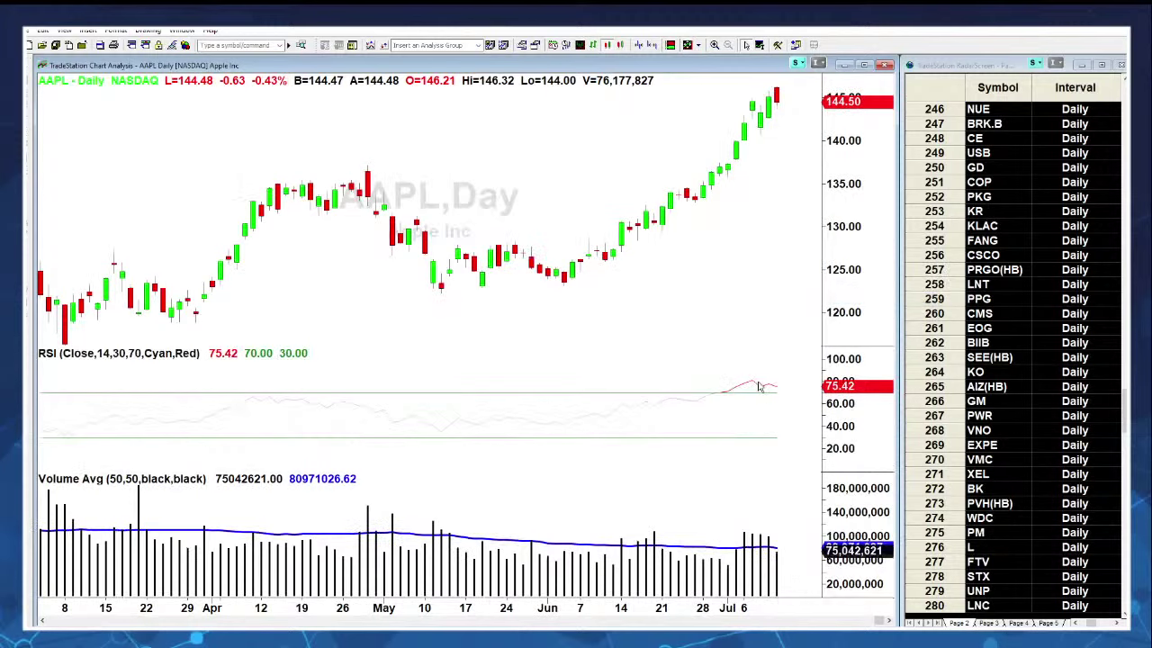
right_click(557, 151)
mouse_move(599, 235)
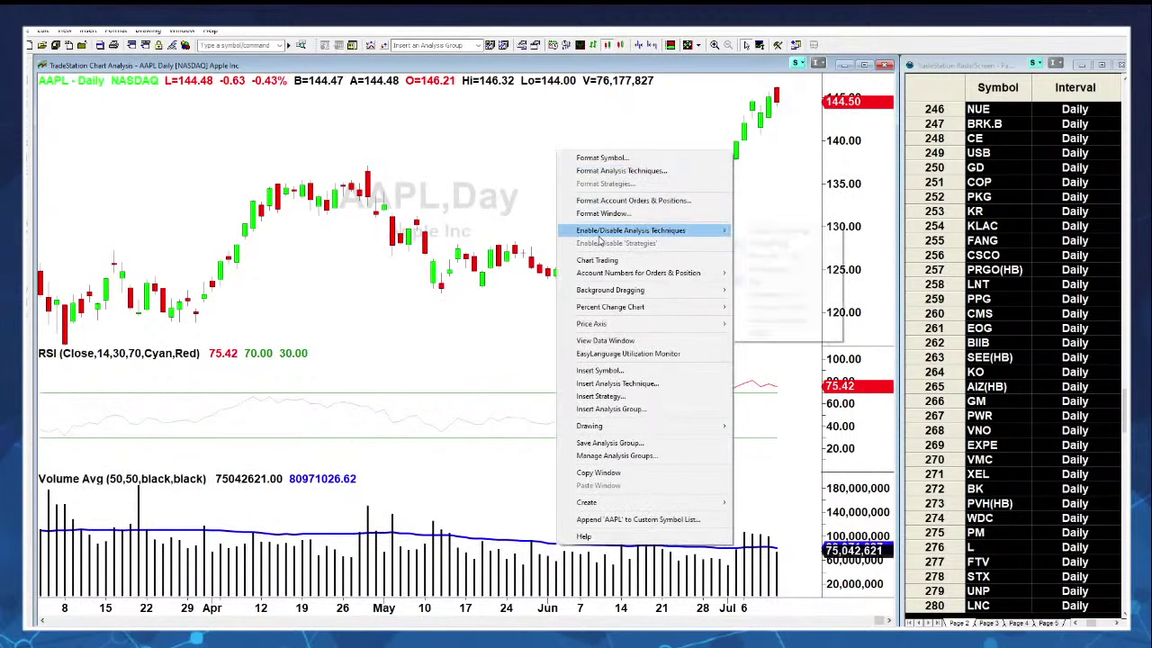
left_click(777, 286)
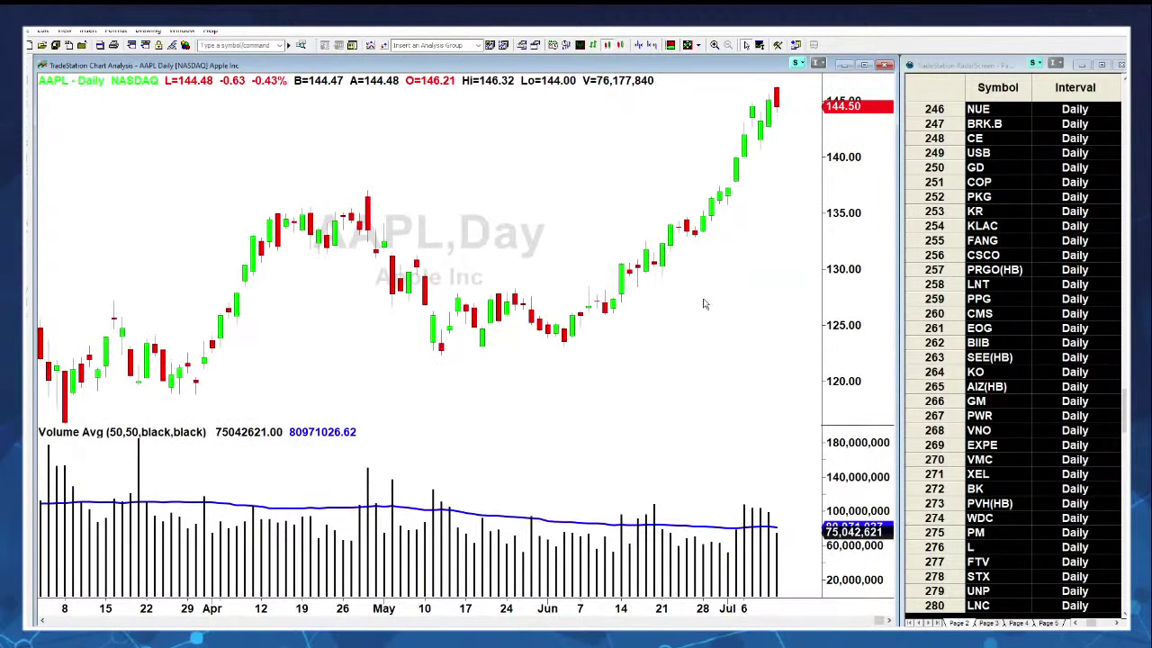
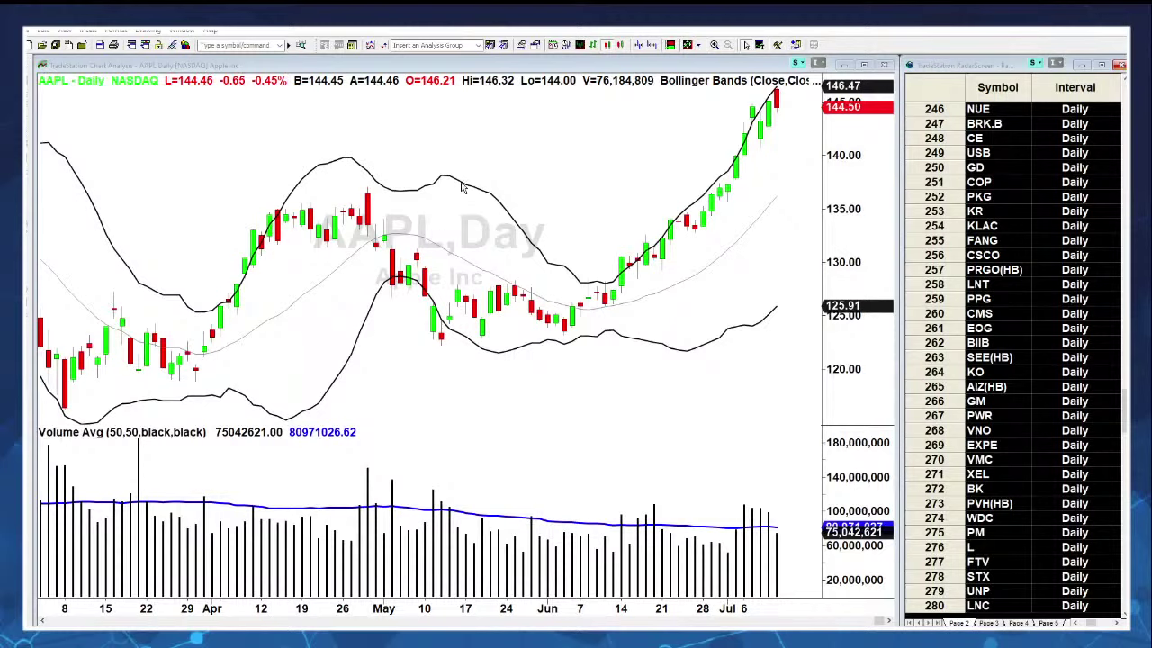
Step: Chart TLRY in place of AAPL and disable the Bollinger Bands on it
left_click(525, 150)
type("TLRY")
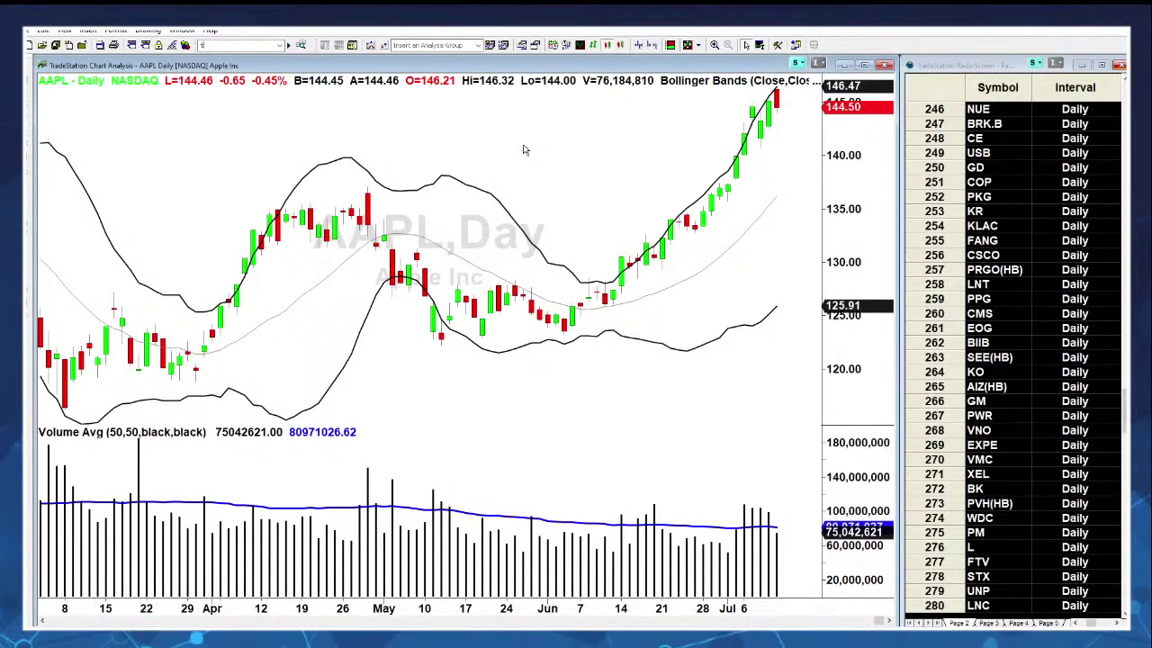
key("Return")
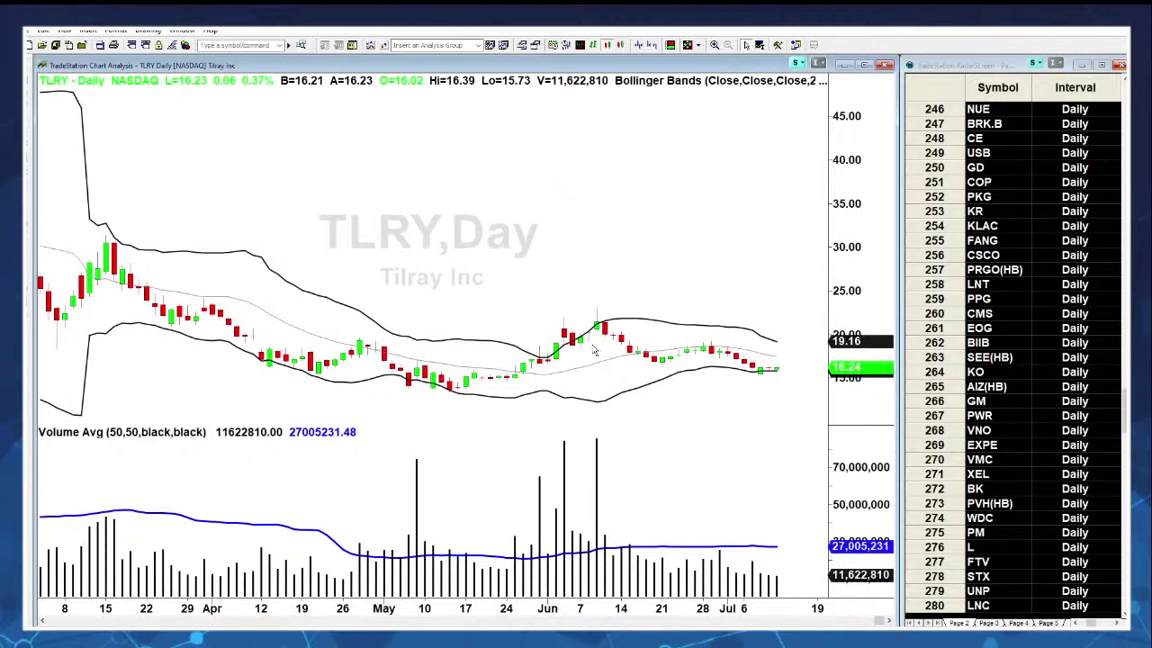
right_click(592, 179)
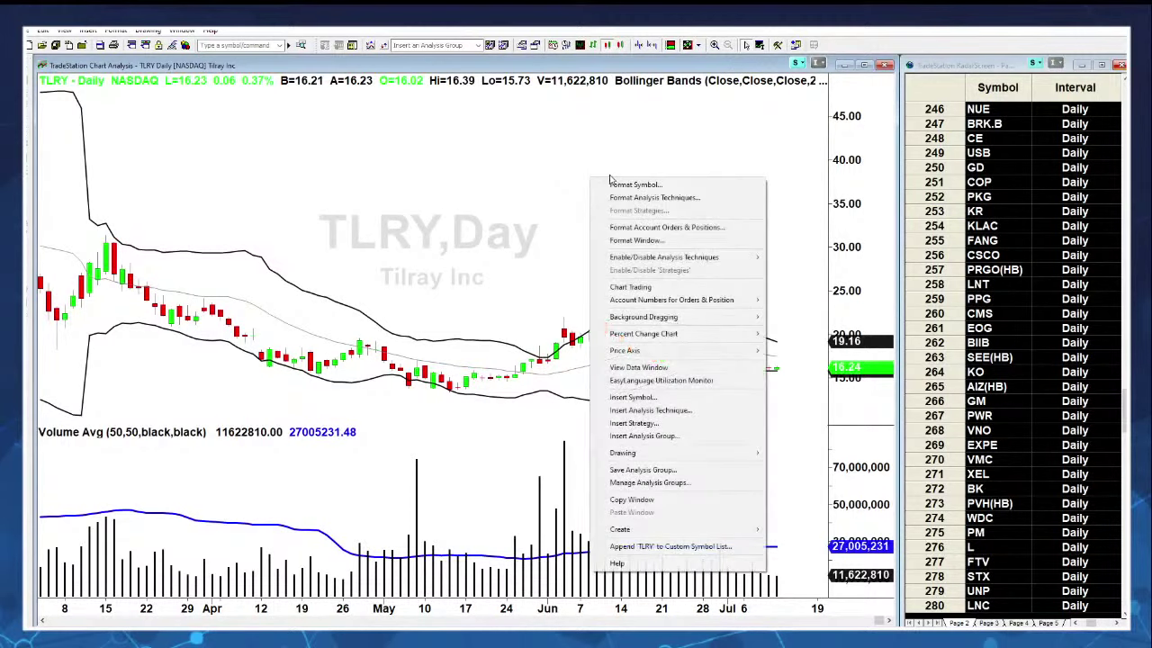
mouse_move(702, 258)
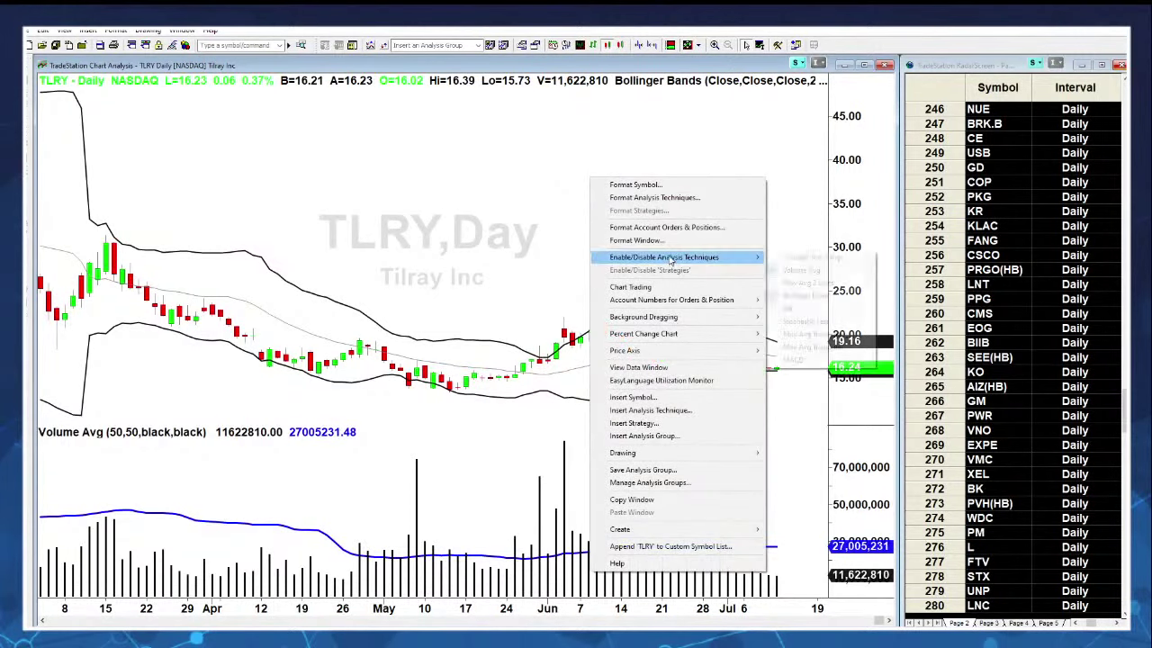
left_click(804, 297)
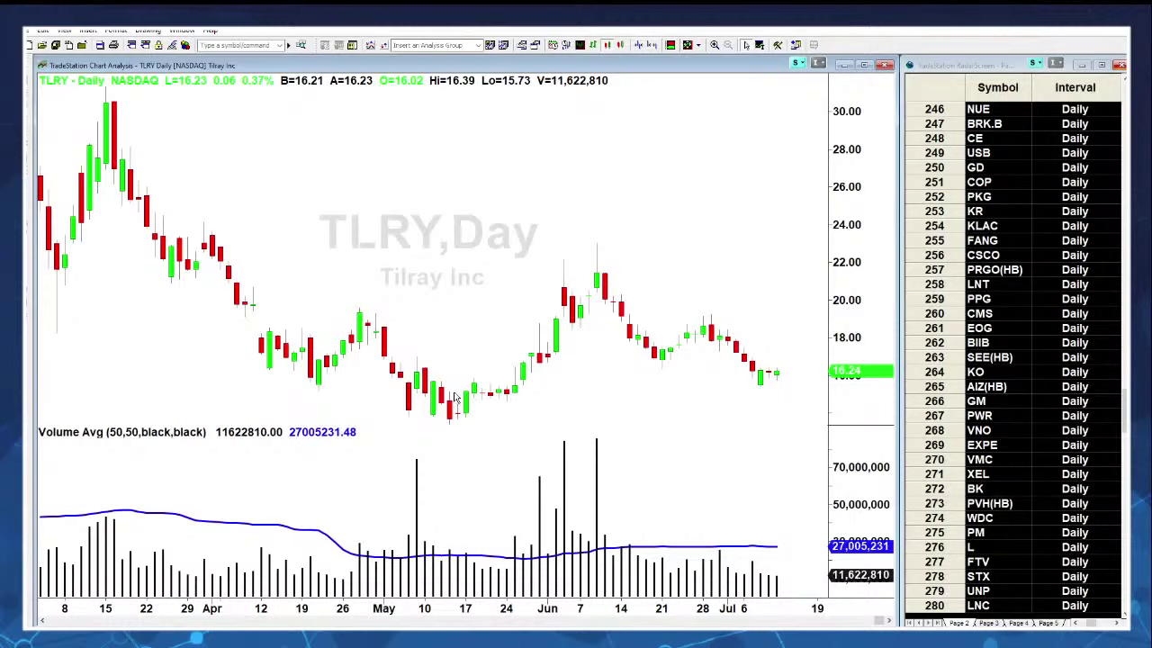
Step: Read the data of the 05/19/21 bar on the TLRY chart and examine the price history back to November
left_click(514, 403)
mouse_move(486, 420)
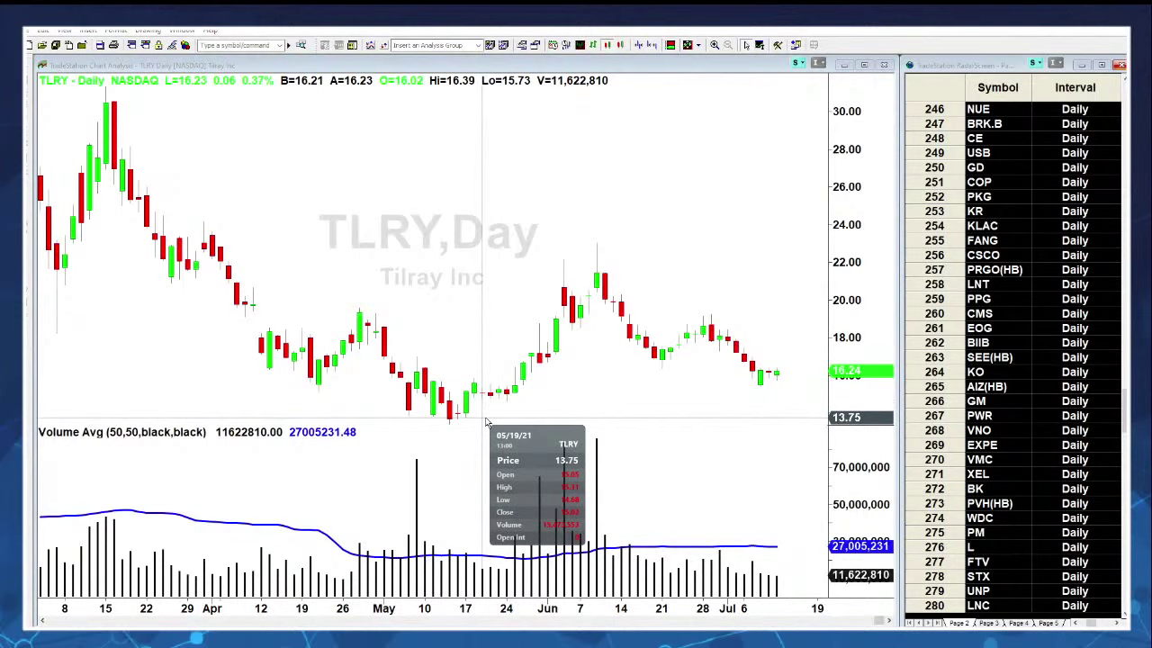
left_click(487, 420)
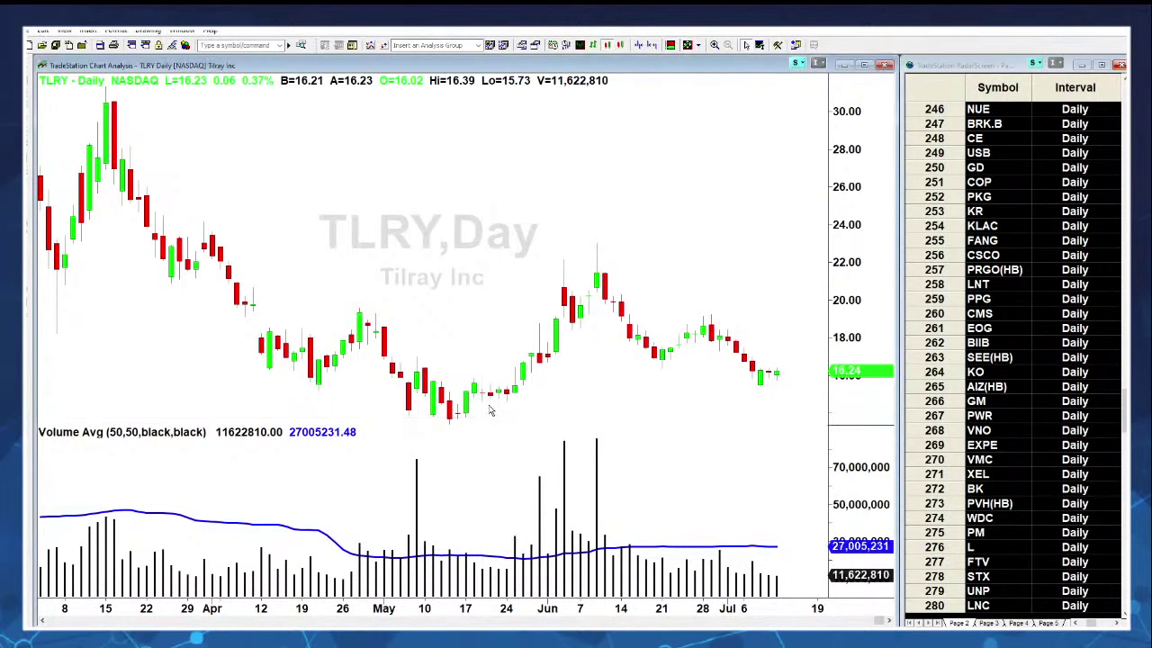
scroll(547, 180, "down", 2)
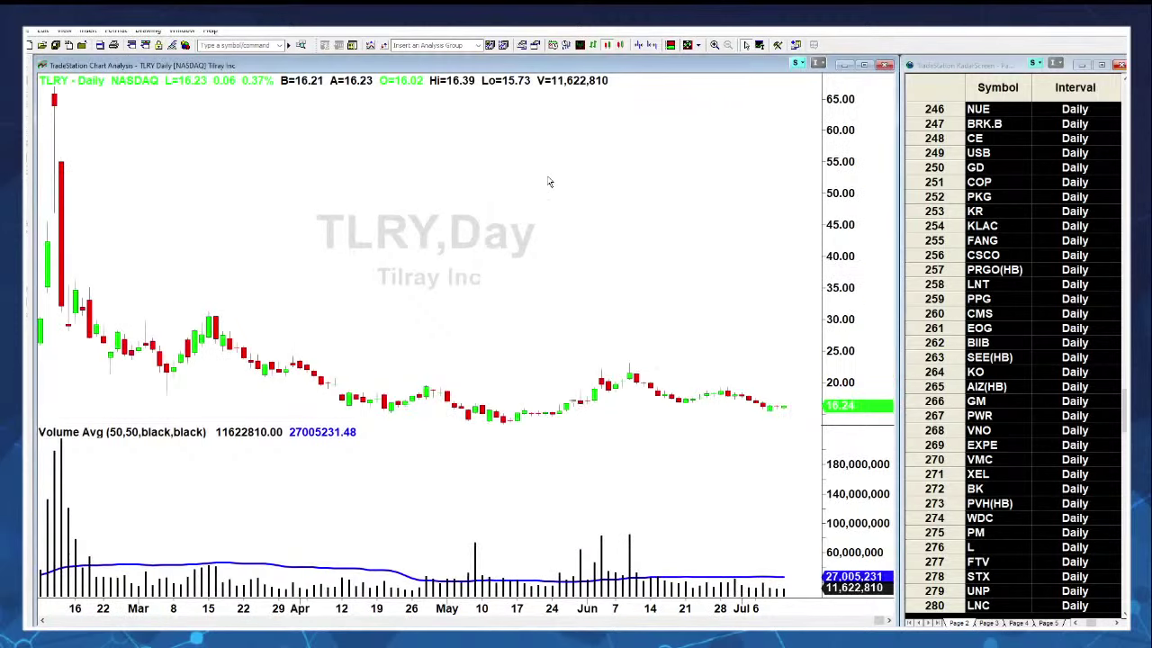
scroll(547, 180, "down", 2)
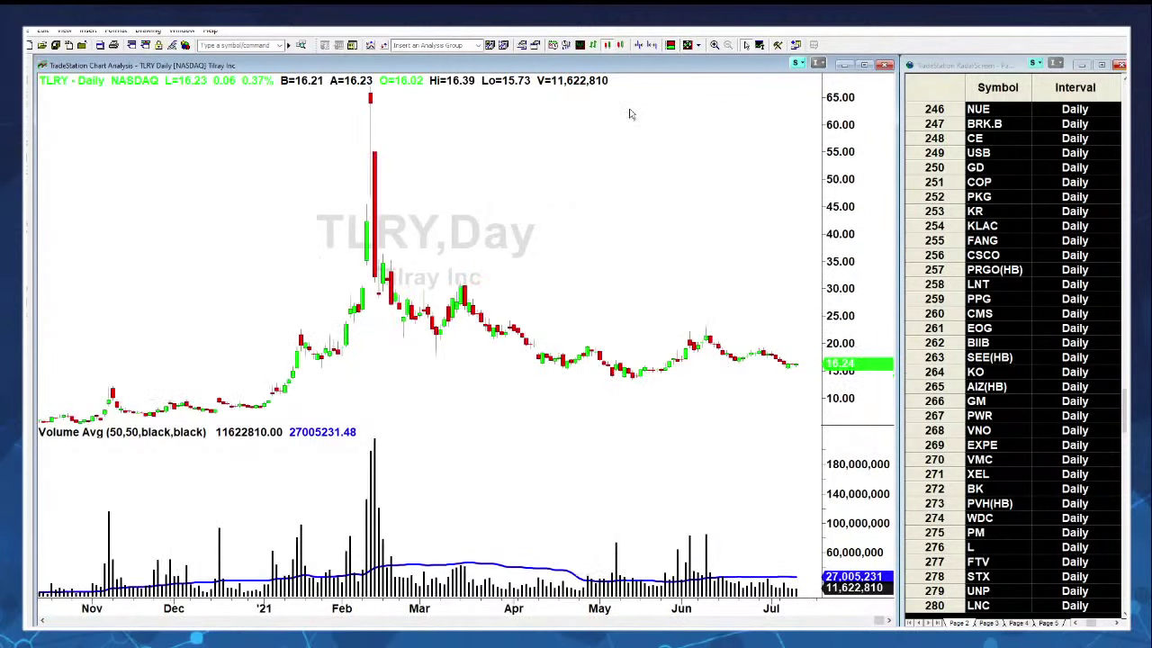
mouse_move(591, 398)
scroll(619, 277, "up", 5)
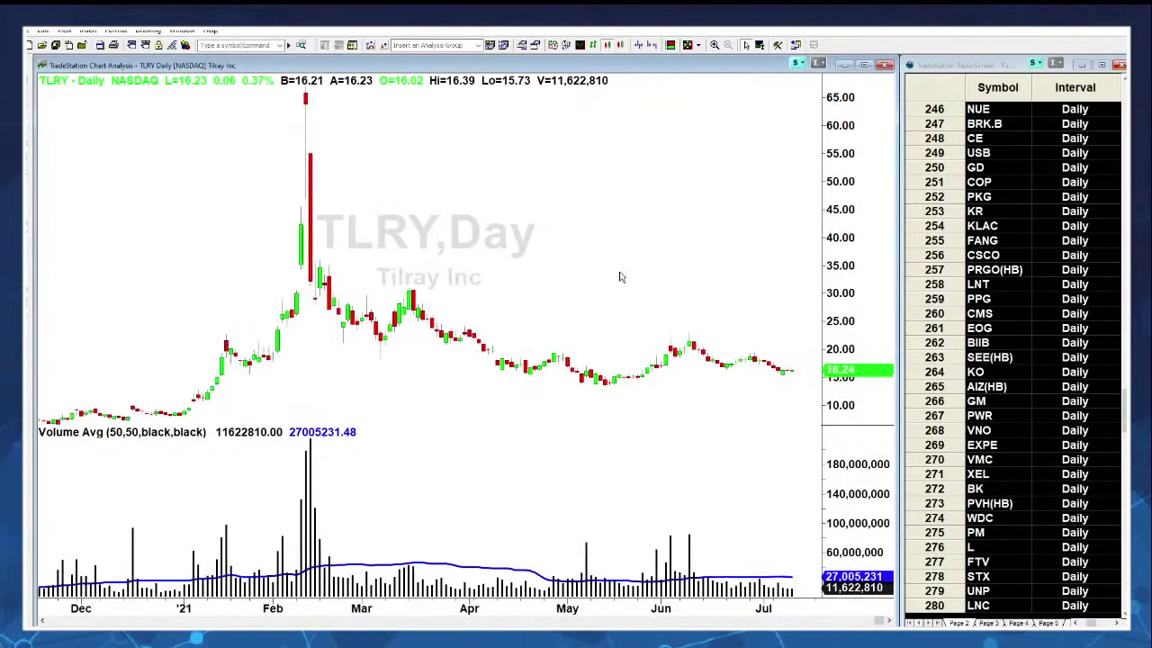
scroll(619, 277, "up", 2)
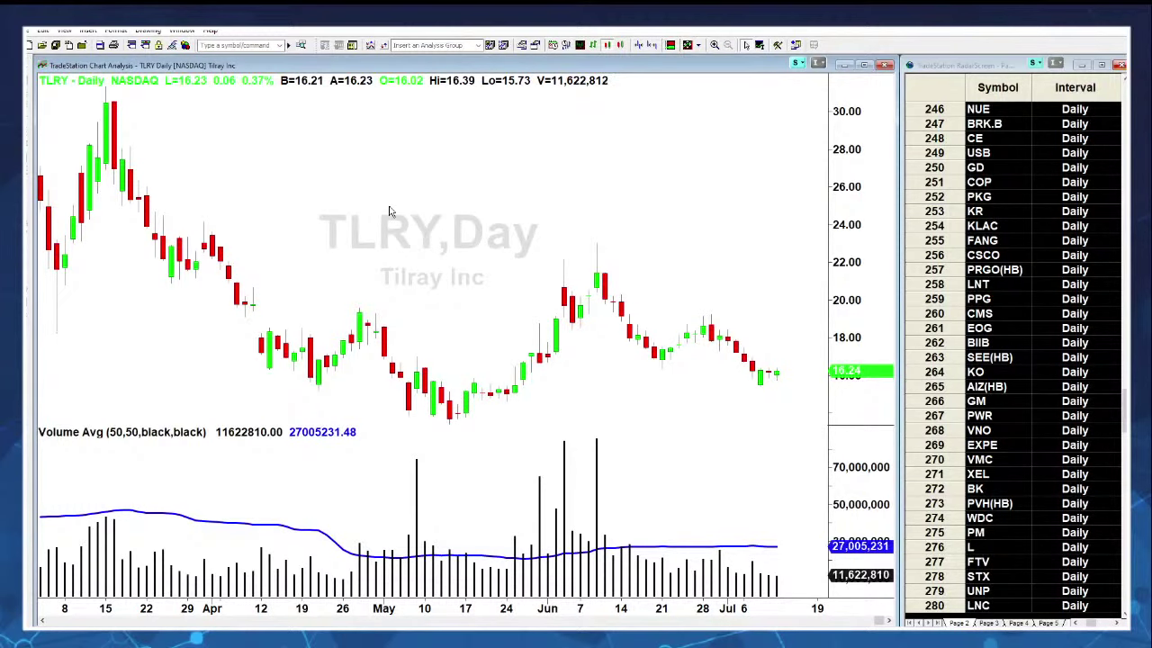
Step: Chart MDIA and set its interval to 15 minutes
type("mdia")
key("Return")
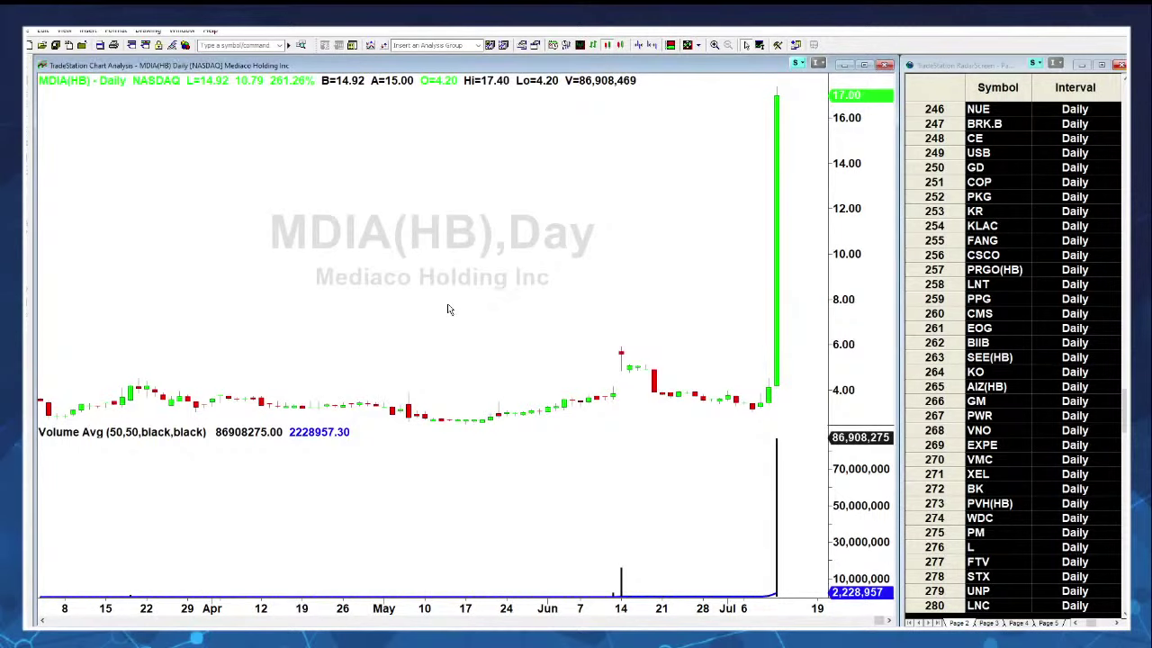
type("15 mi")
key("Return")
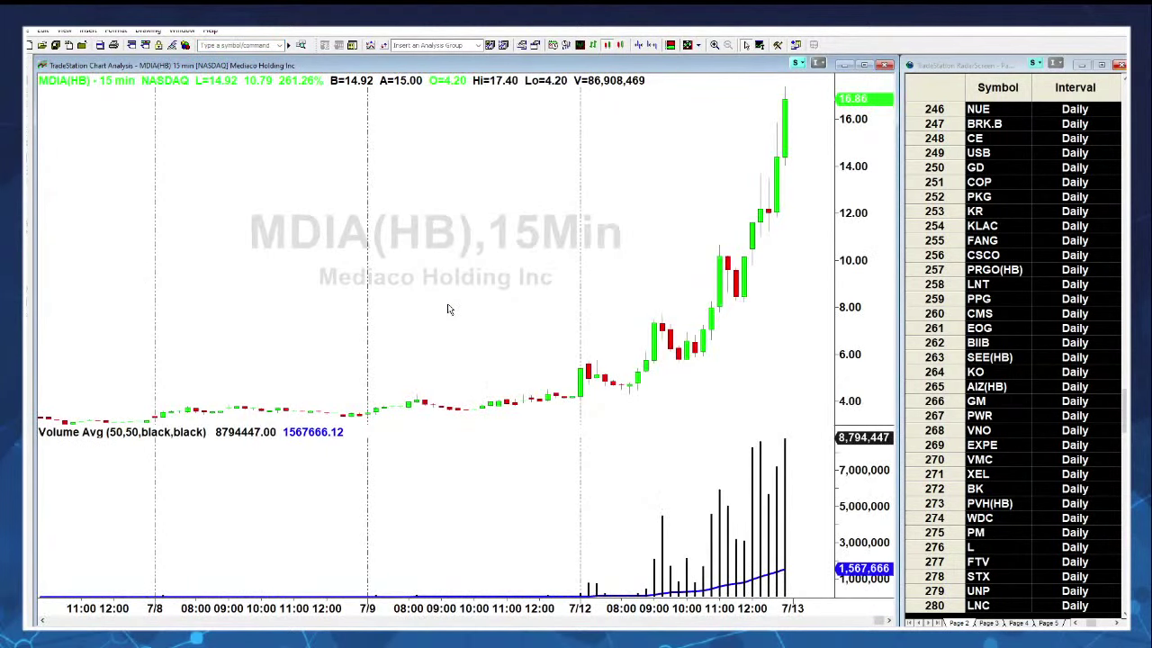